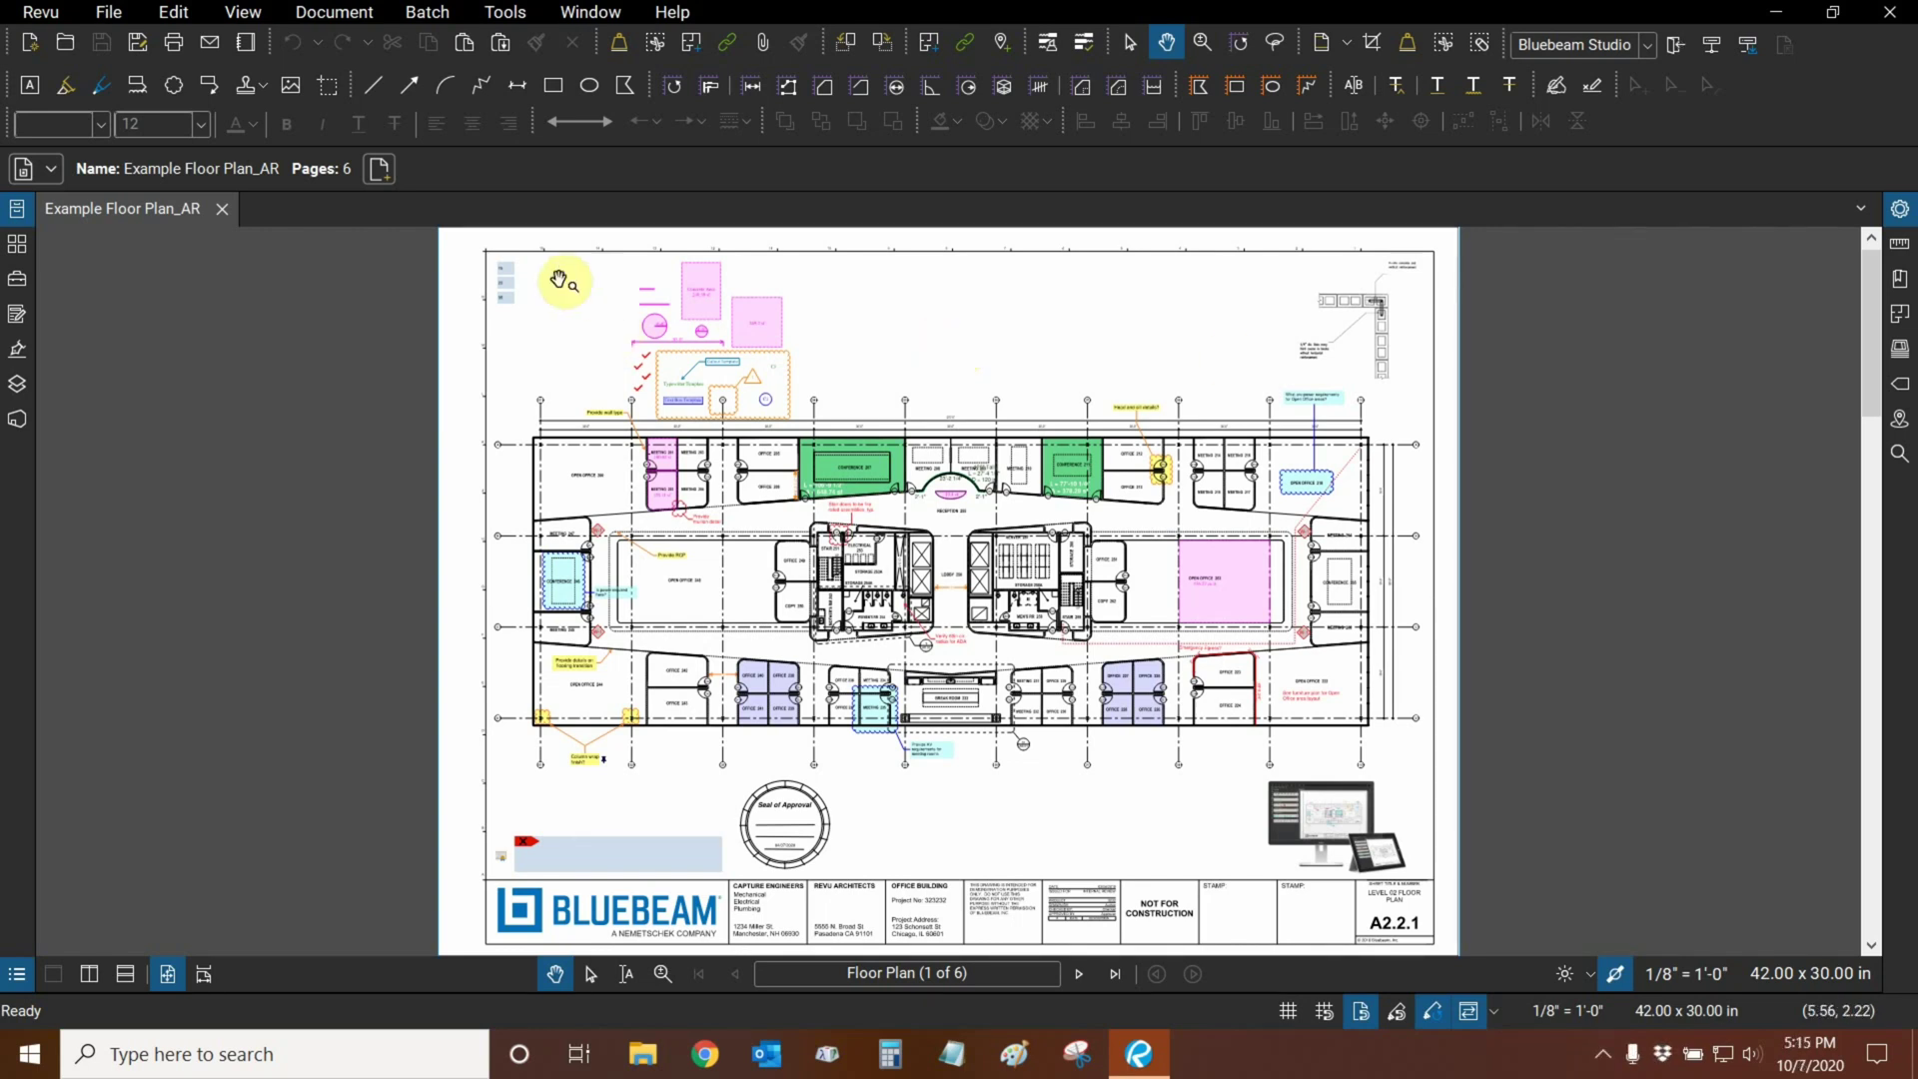
# Sign out of Bluebeam Studio and list the Studio US, UK and AU servers.
pyautogui.click(20, 420)
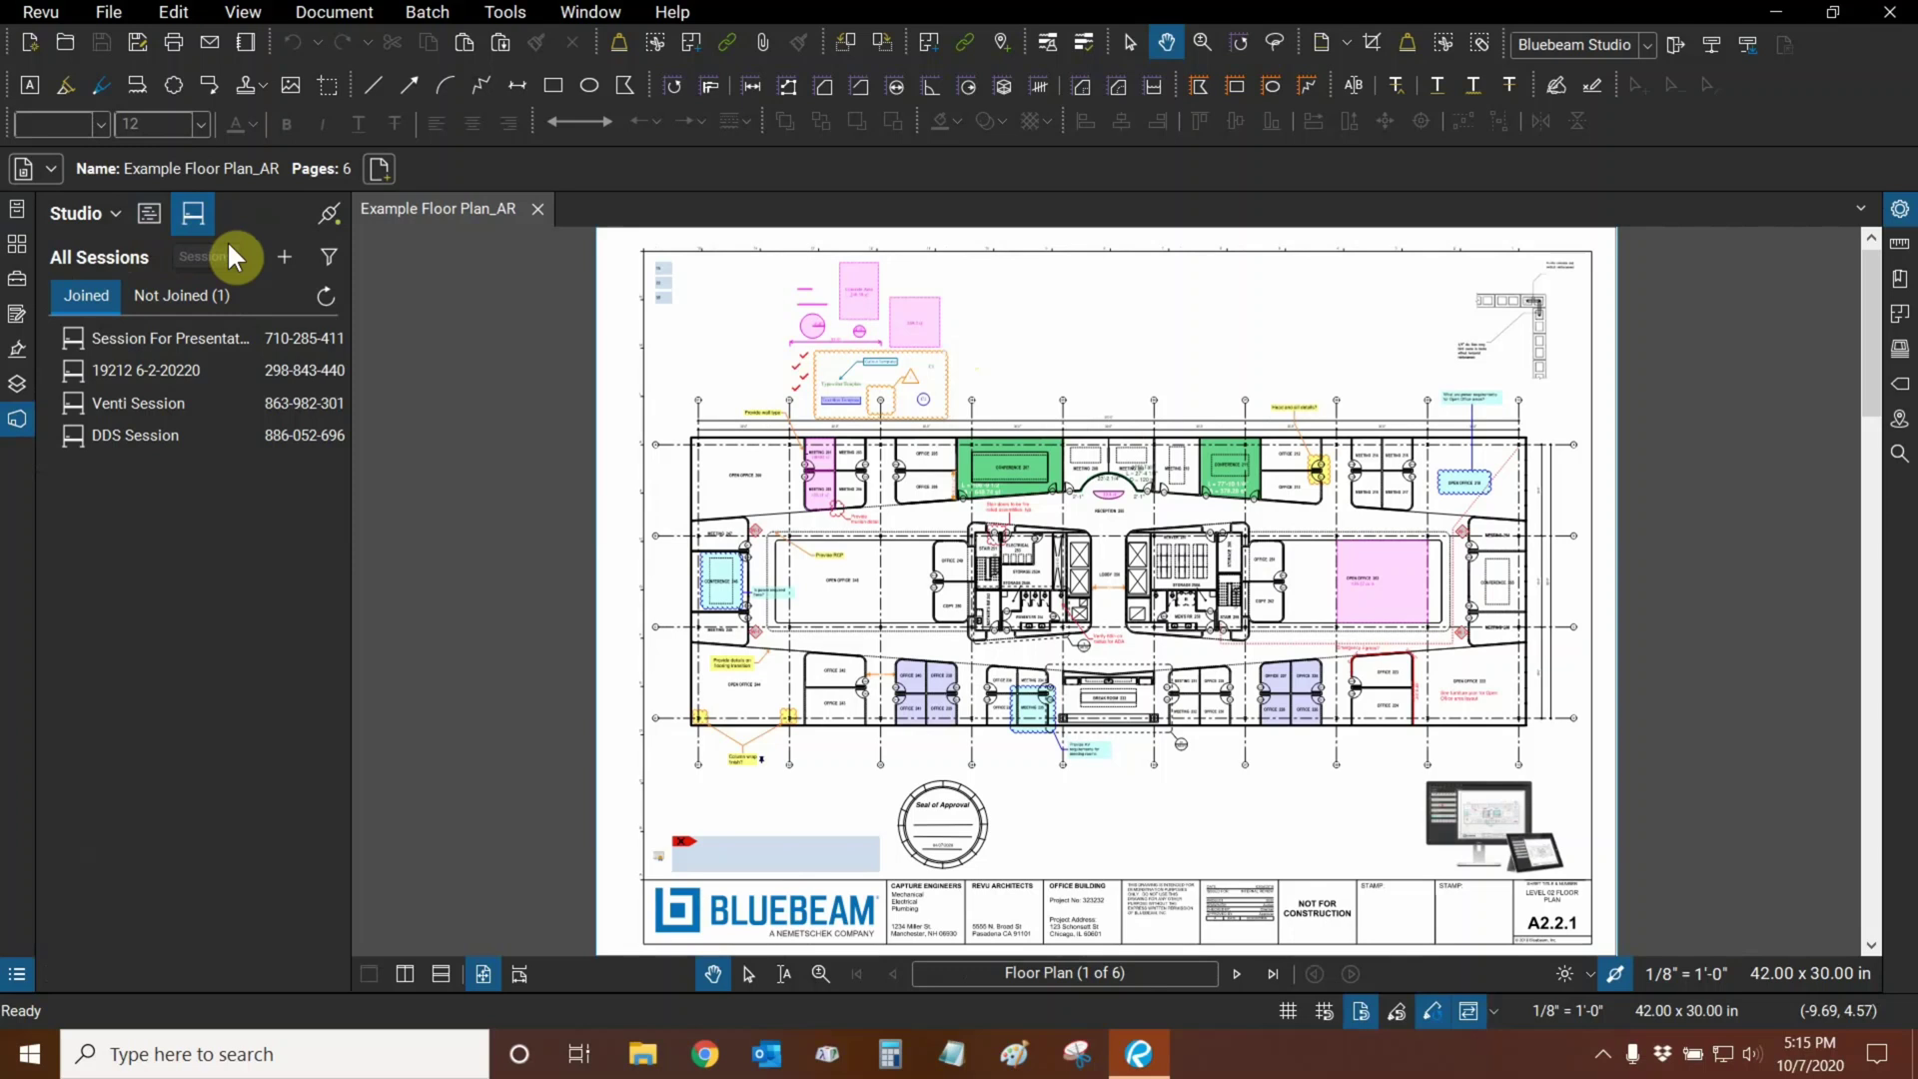
pyautogui.click(97, 226)
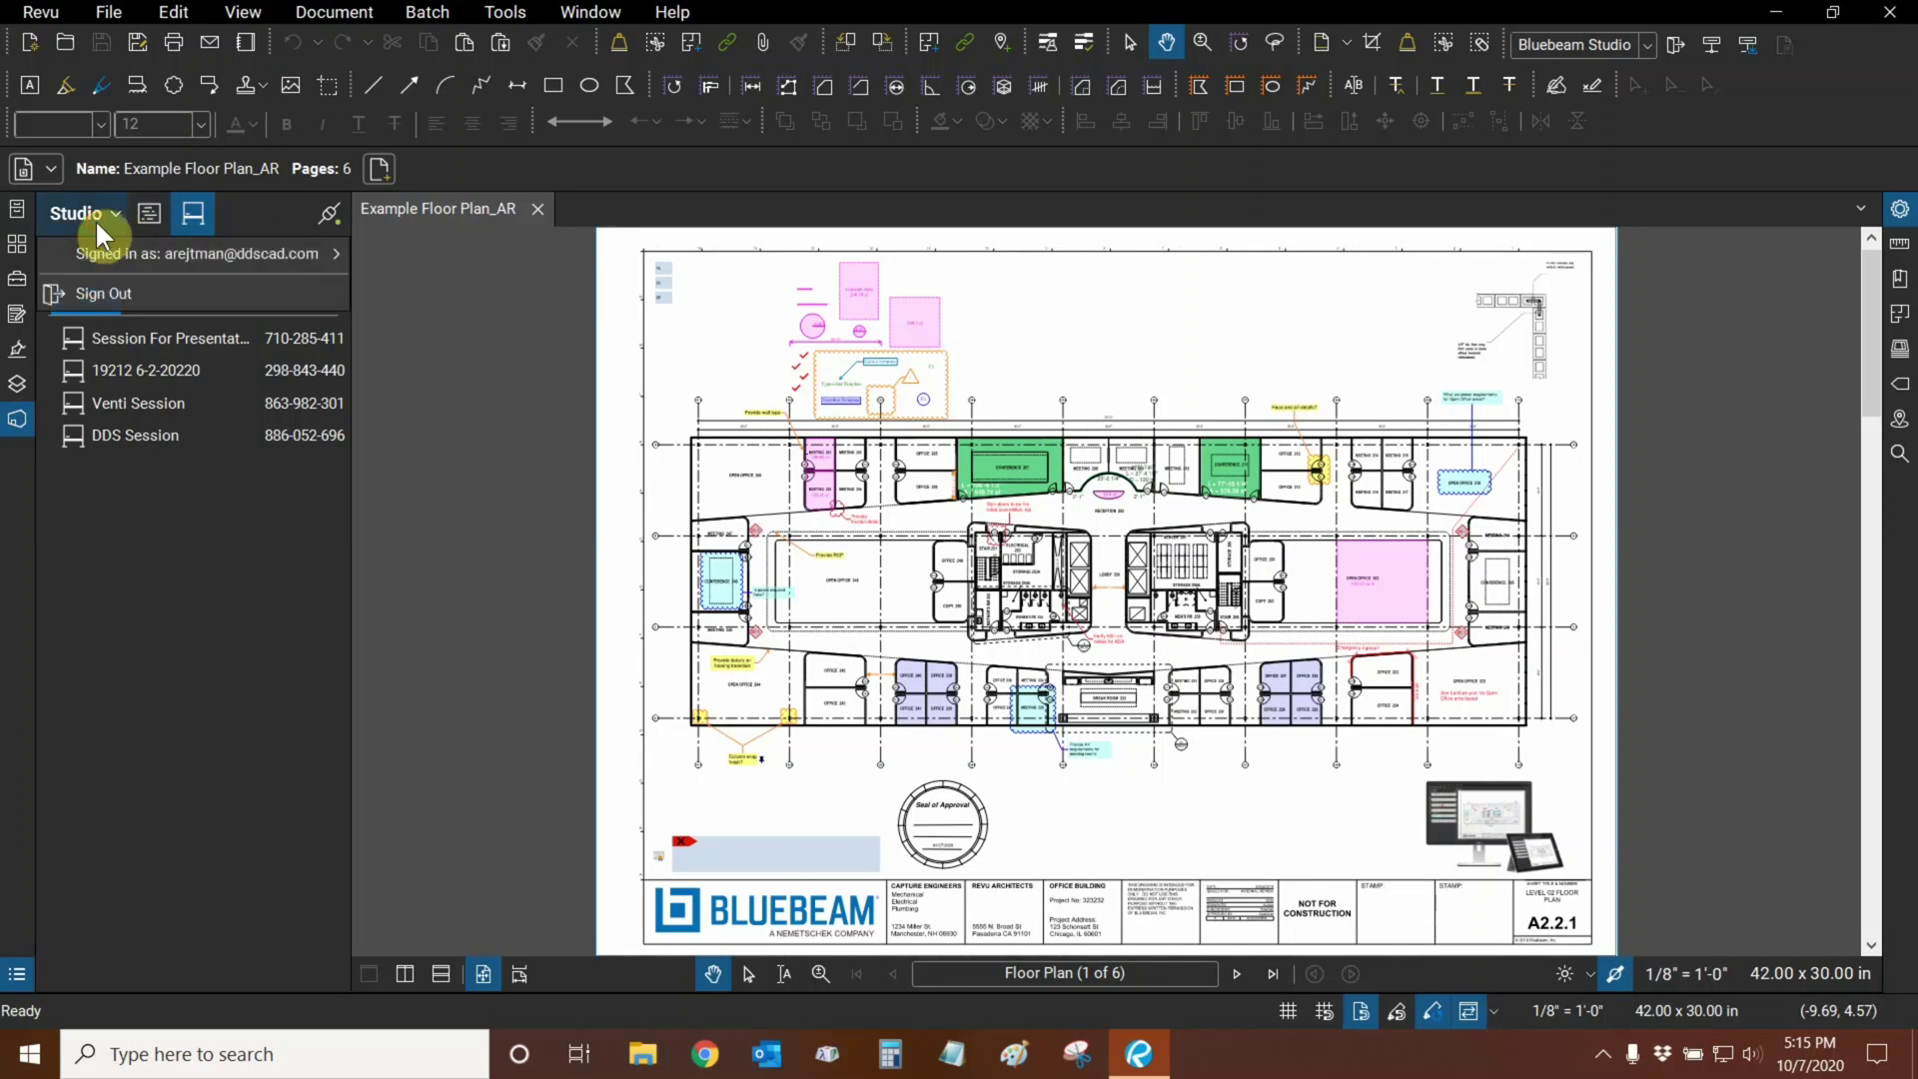
pyautogui.click(146, 290)
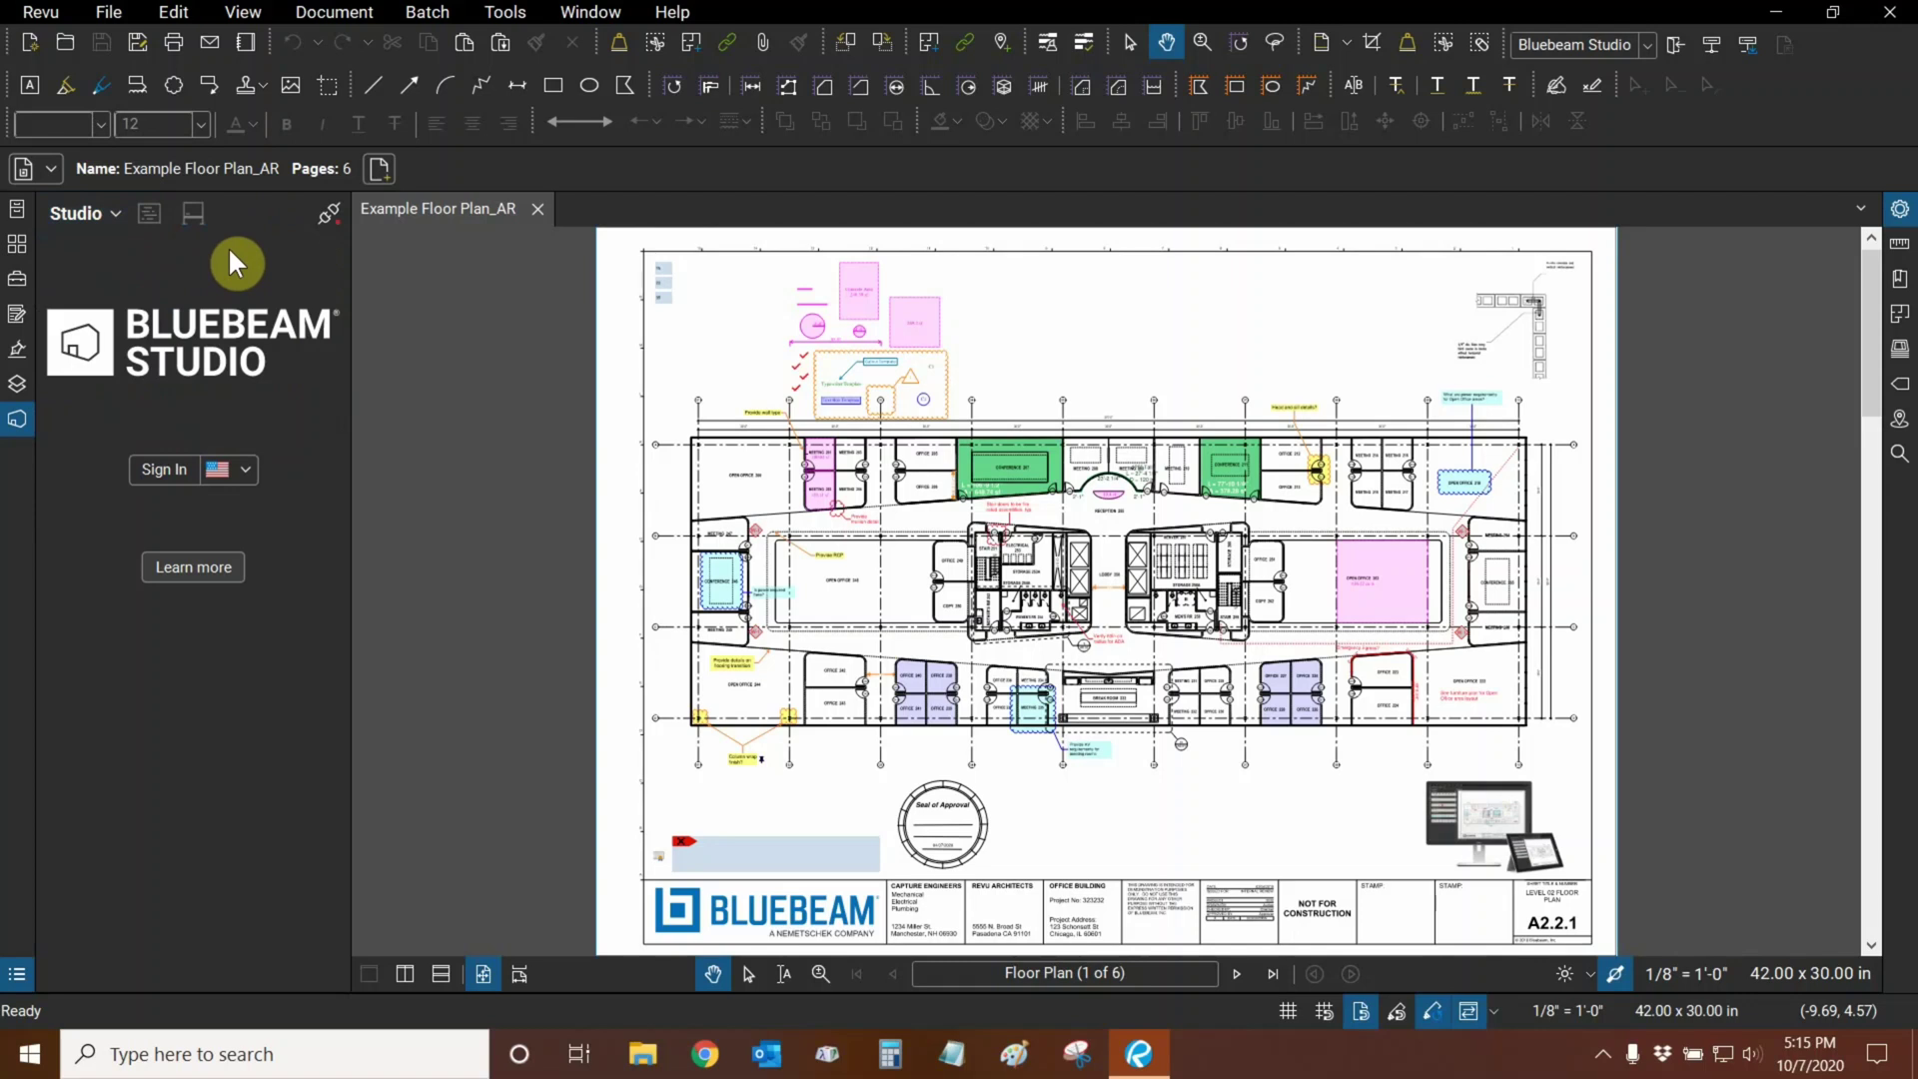
pyautogui.click(244, 471)
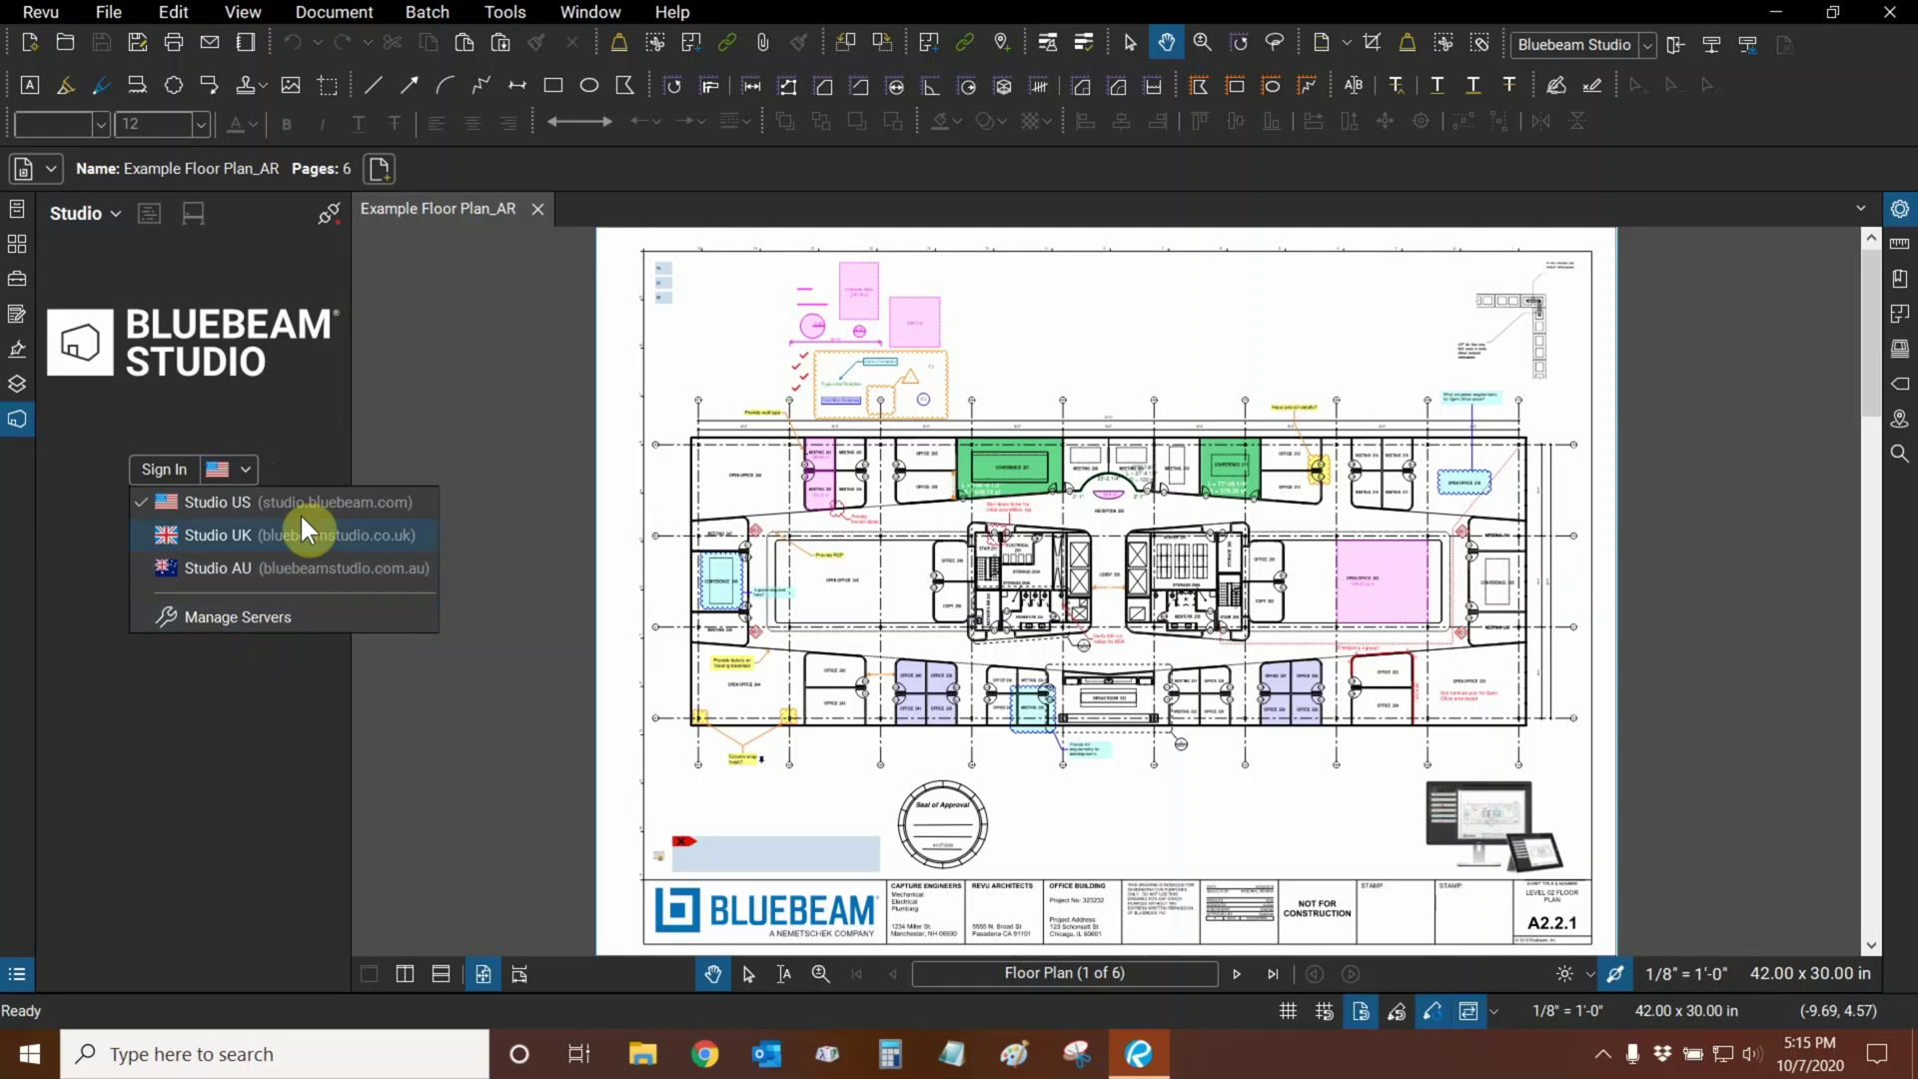
# Look over the Studio US Create Account form, then return to the Sign In form.
pyautogui.click(296, 402)
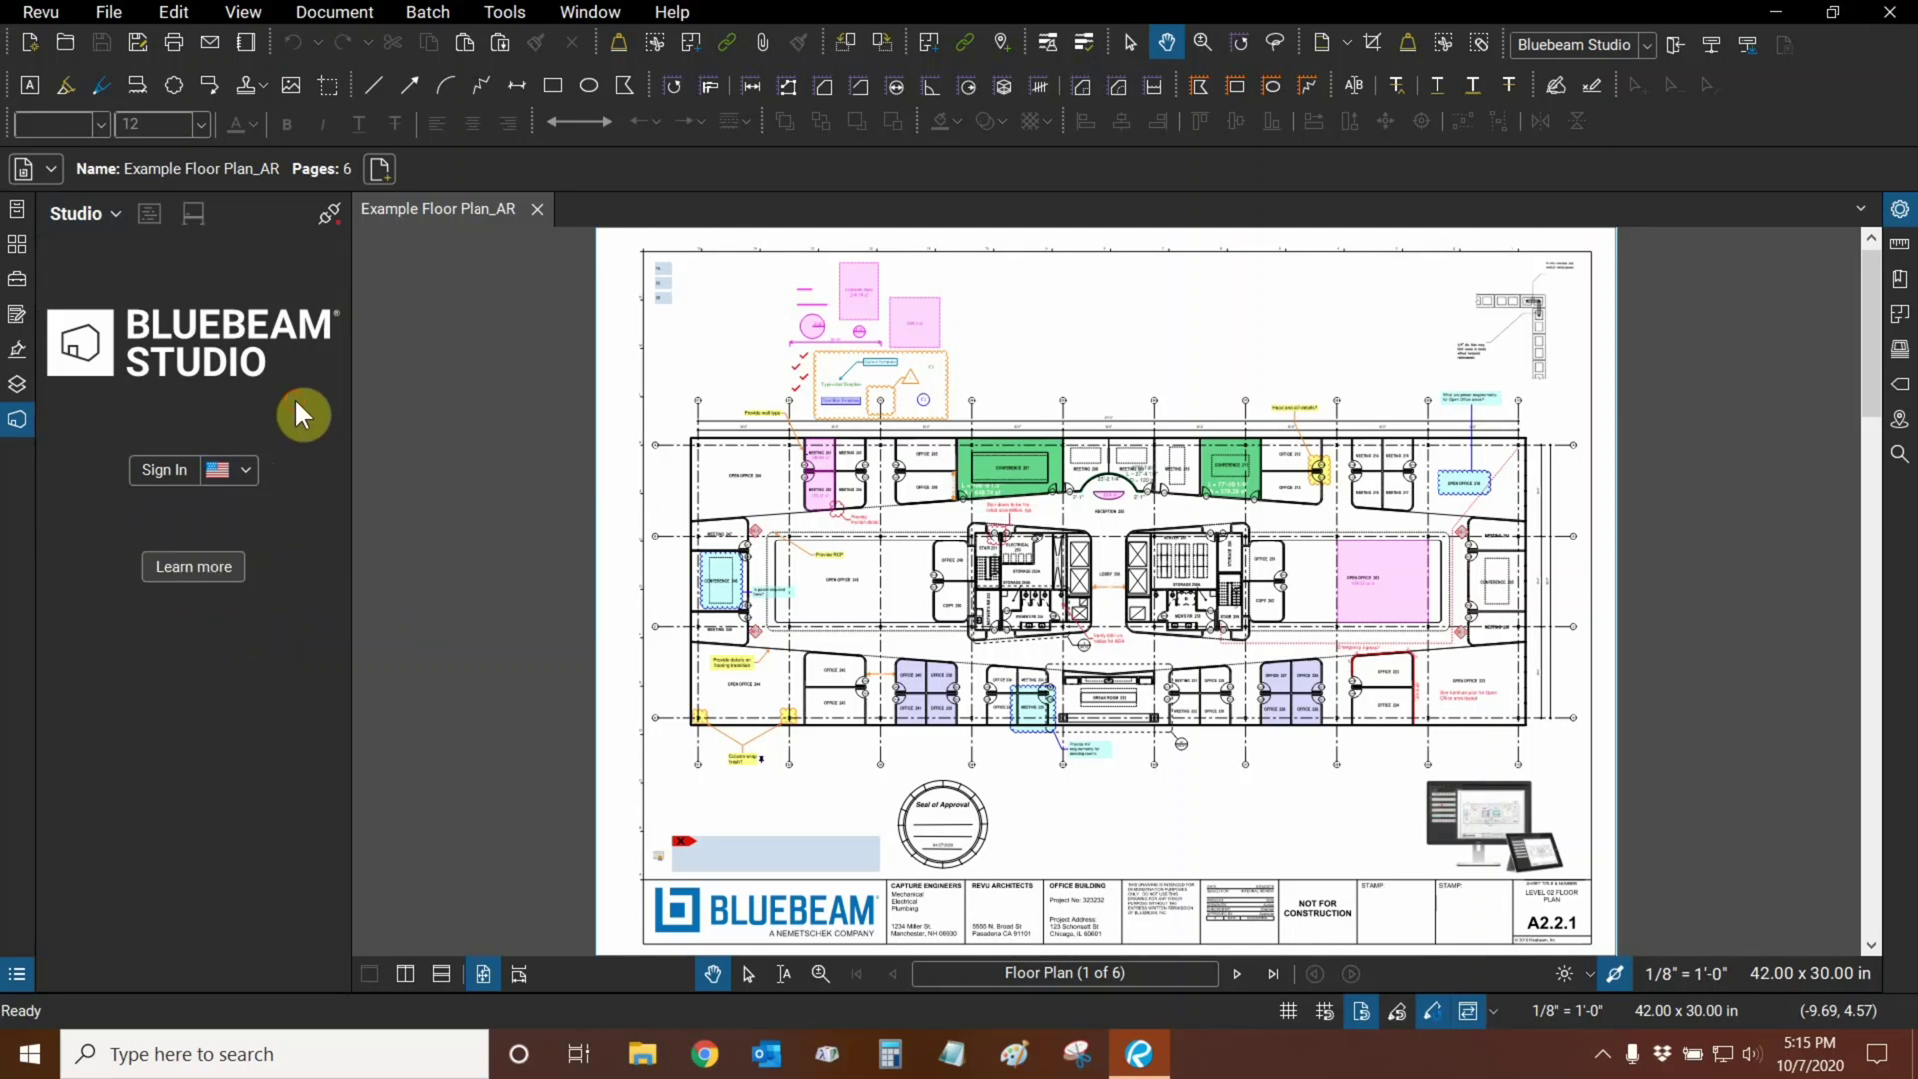
pyautogui.click(163, 477)
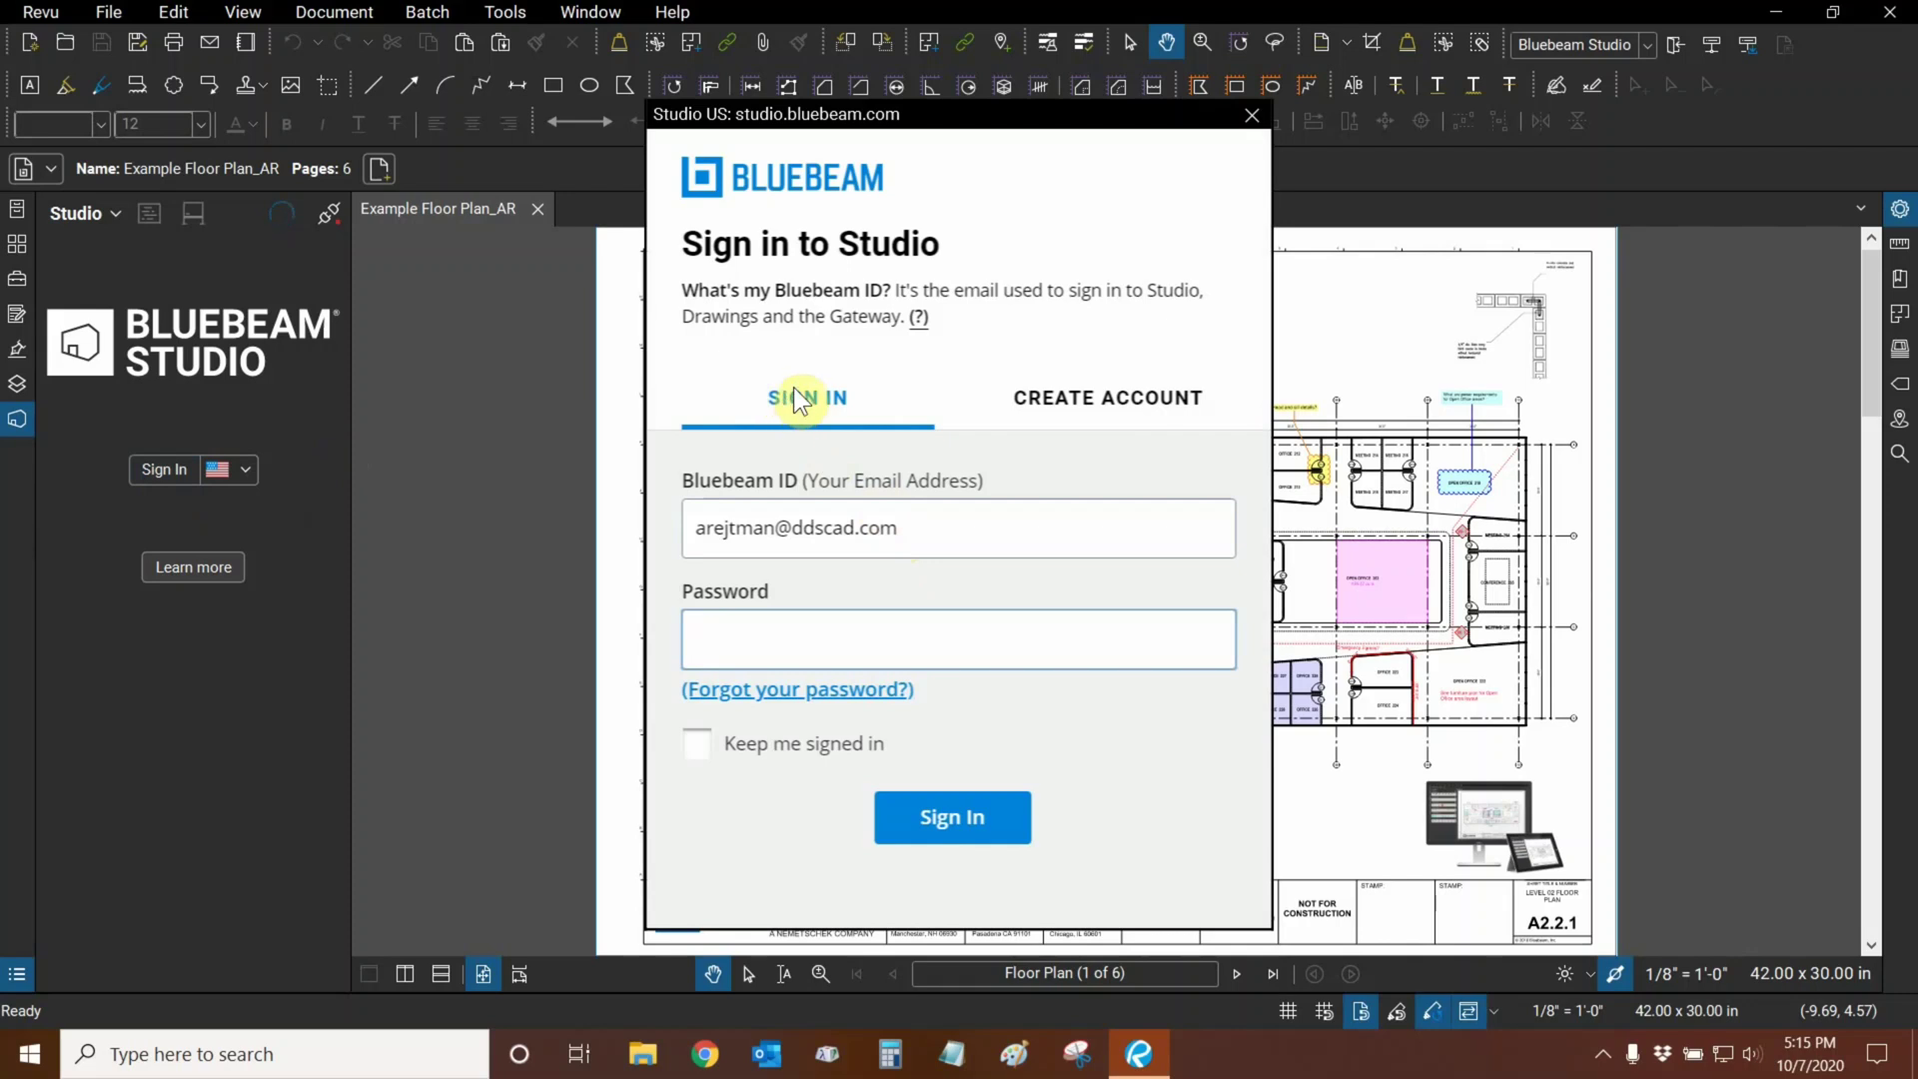
pyautogui.click(1105, 413)
pyautogui.moveTo(1260, 300); pyautogui.dragTo(1261, 534)
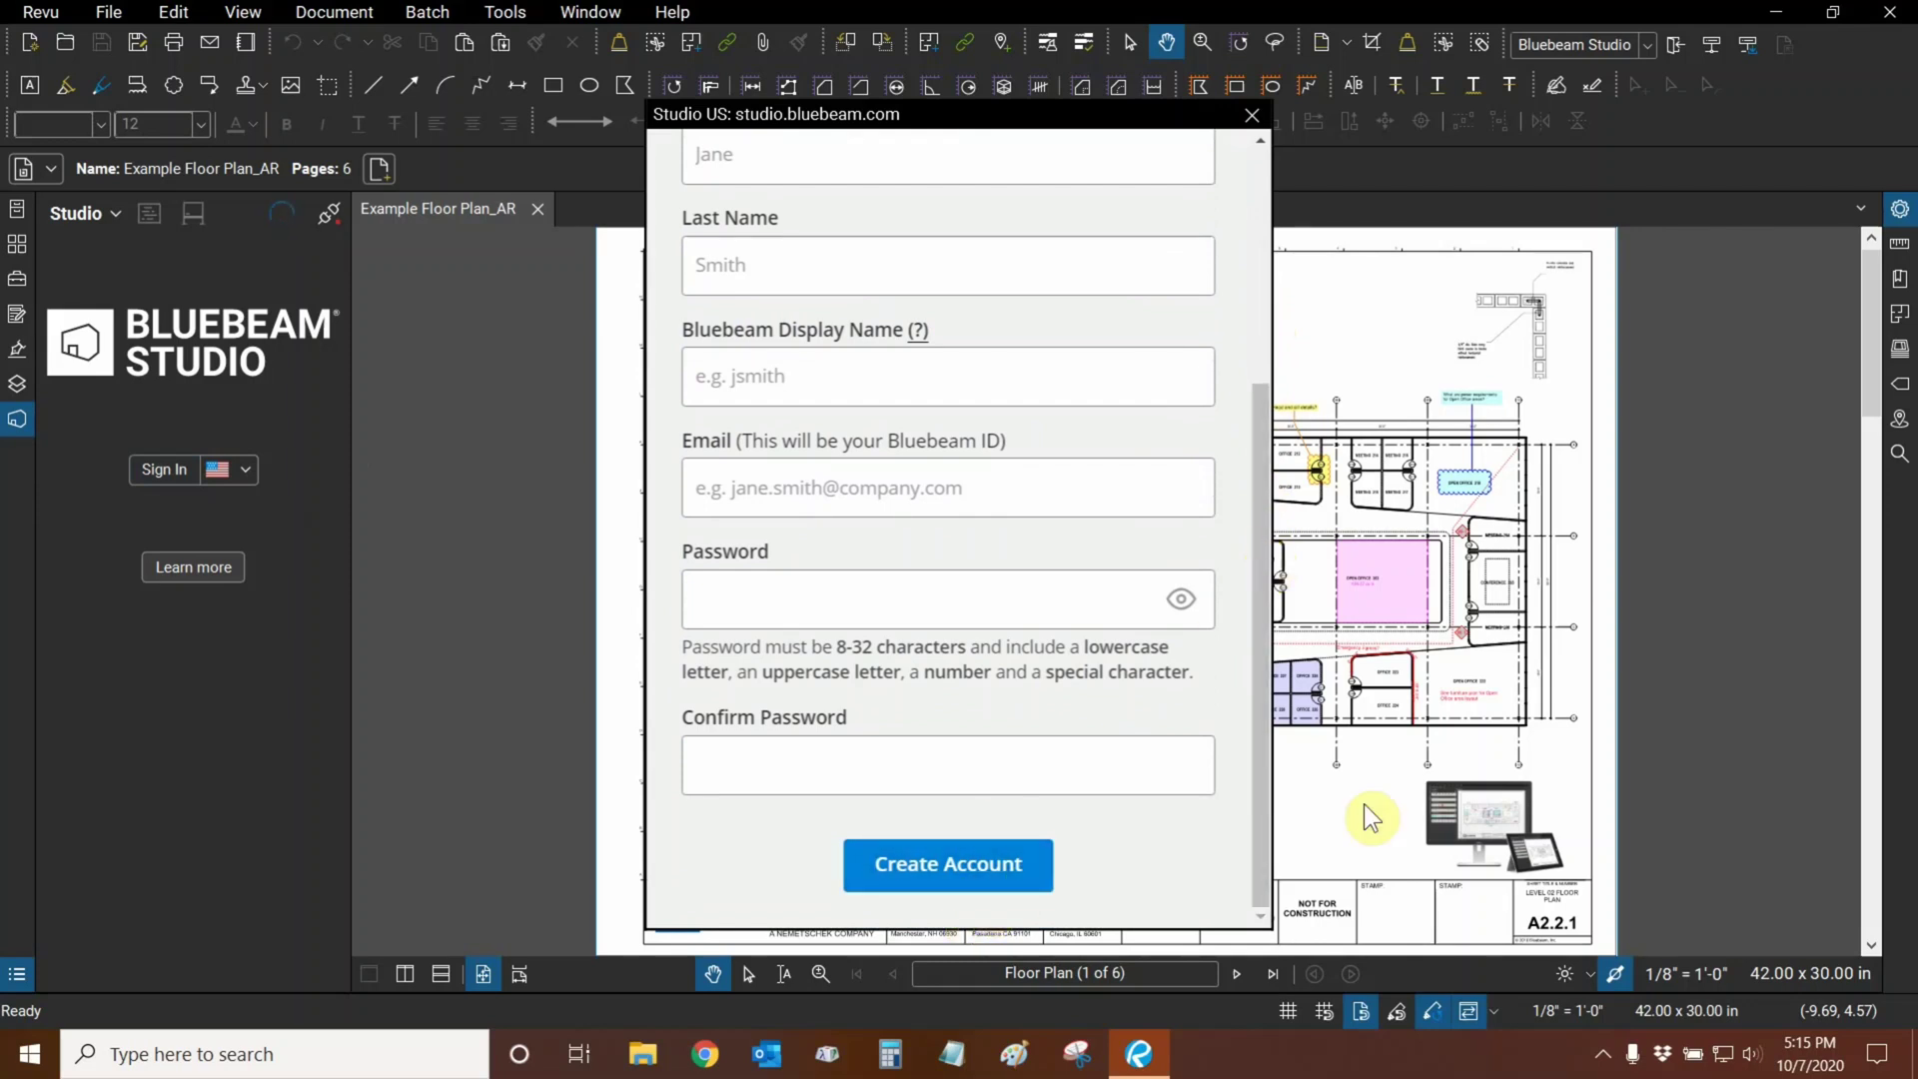
pyautogui.scroll(1, 1261, 778)
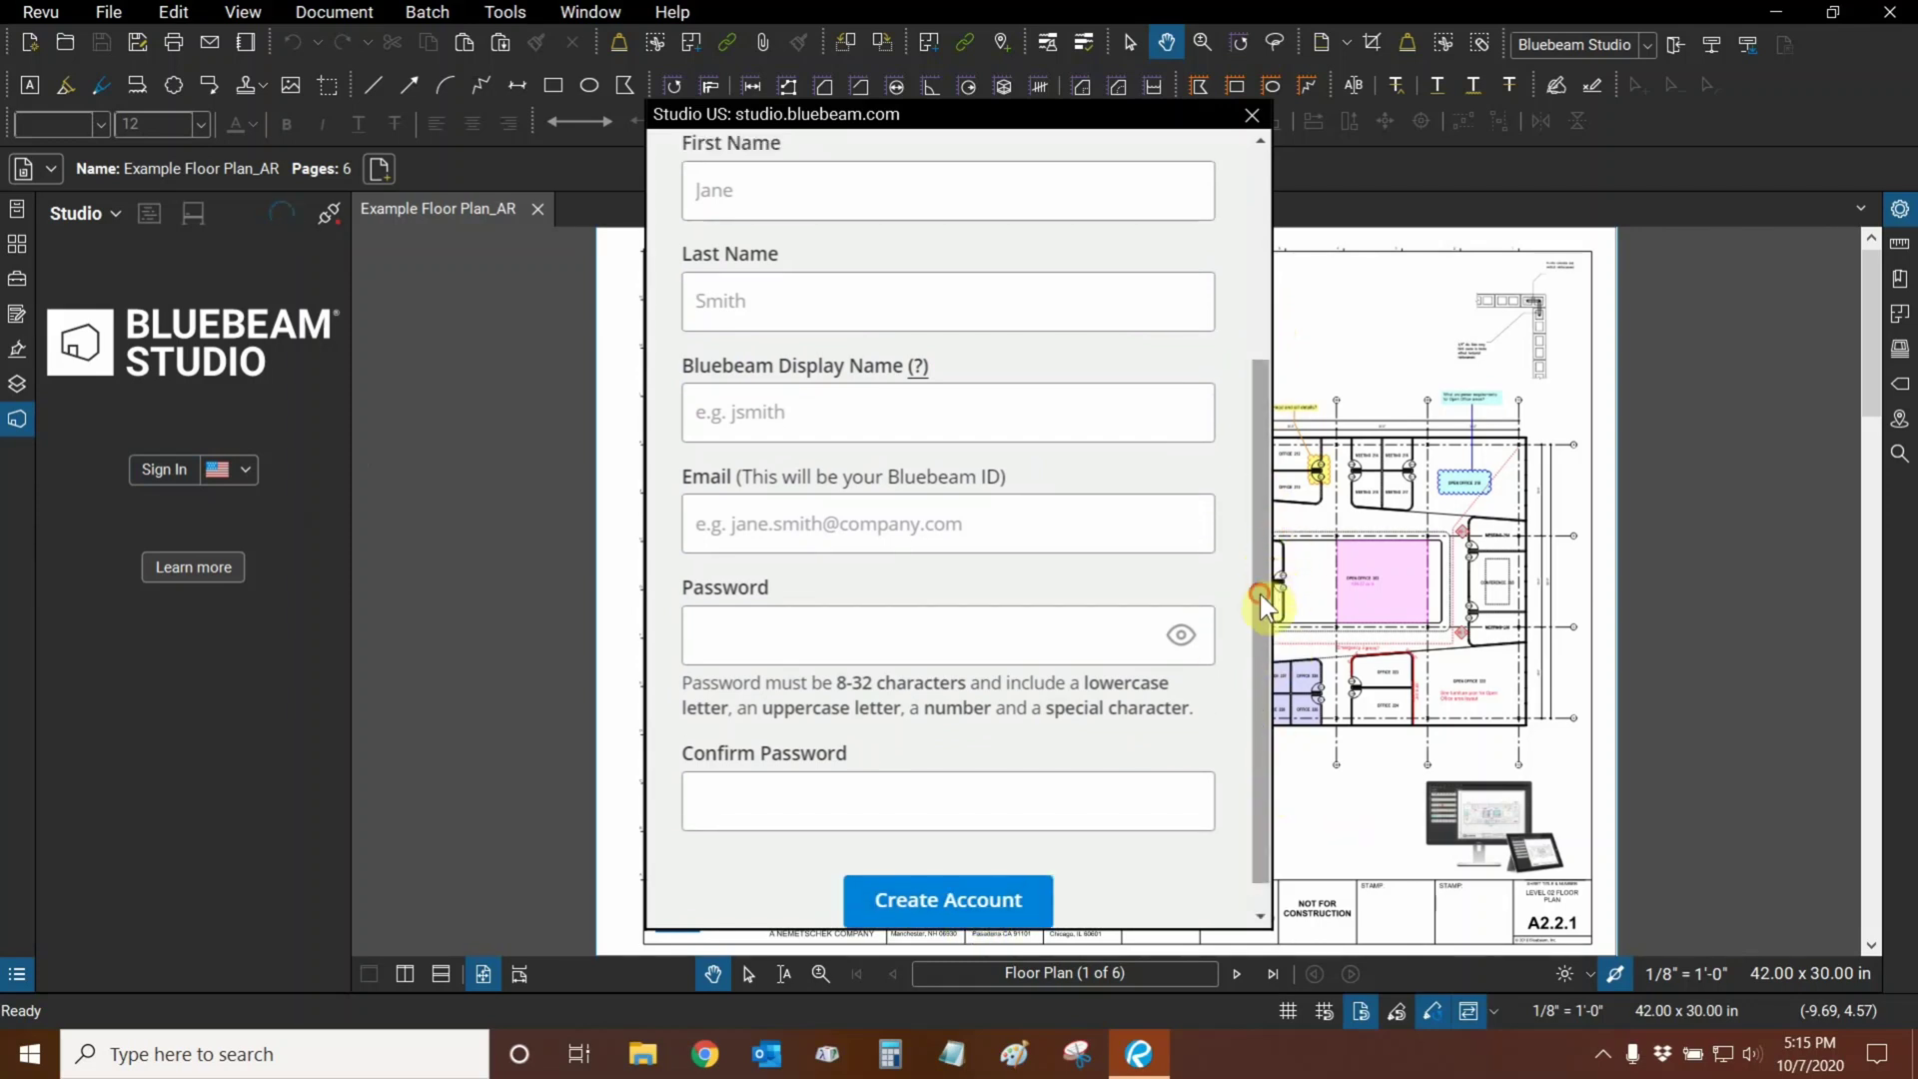
pyautogui.moveTo(1261, 593); pyautogui.dragTo(1243, 364)
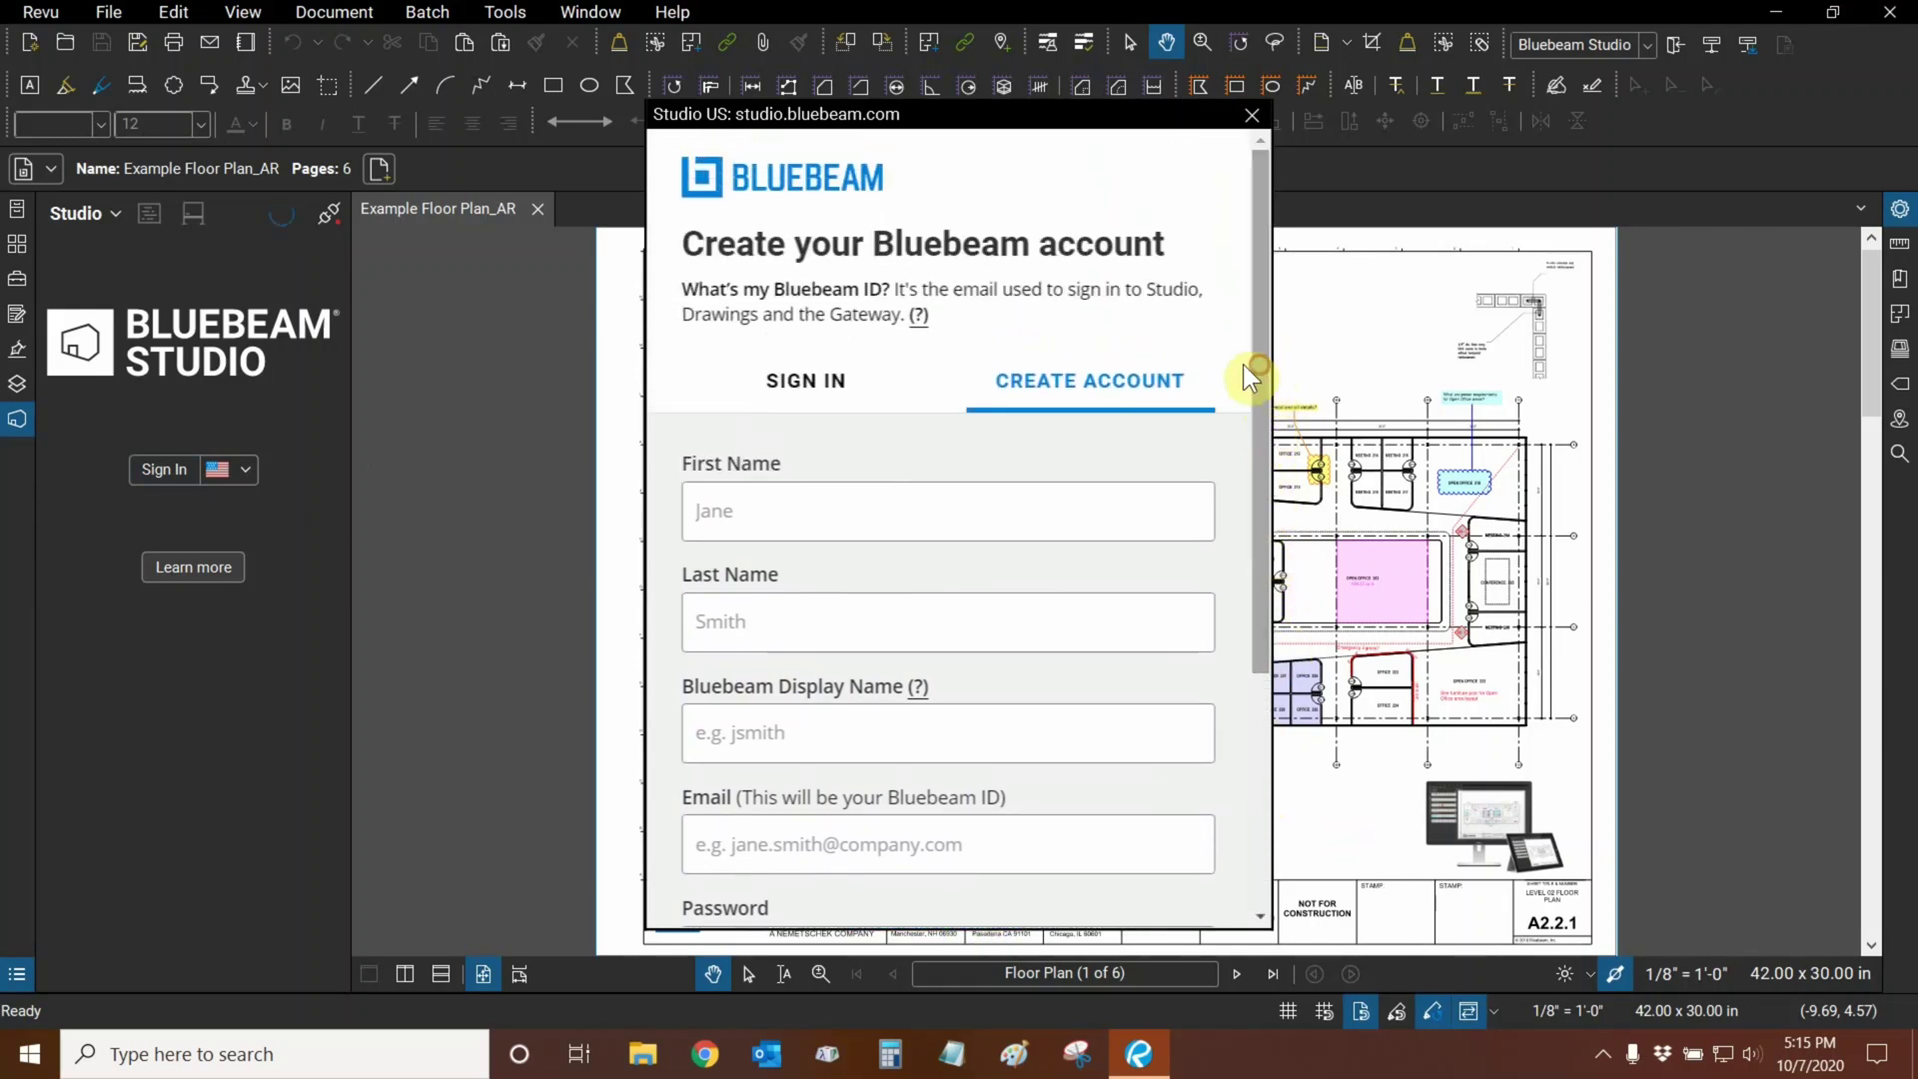
pyautogui.click(818, 398)
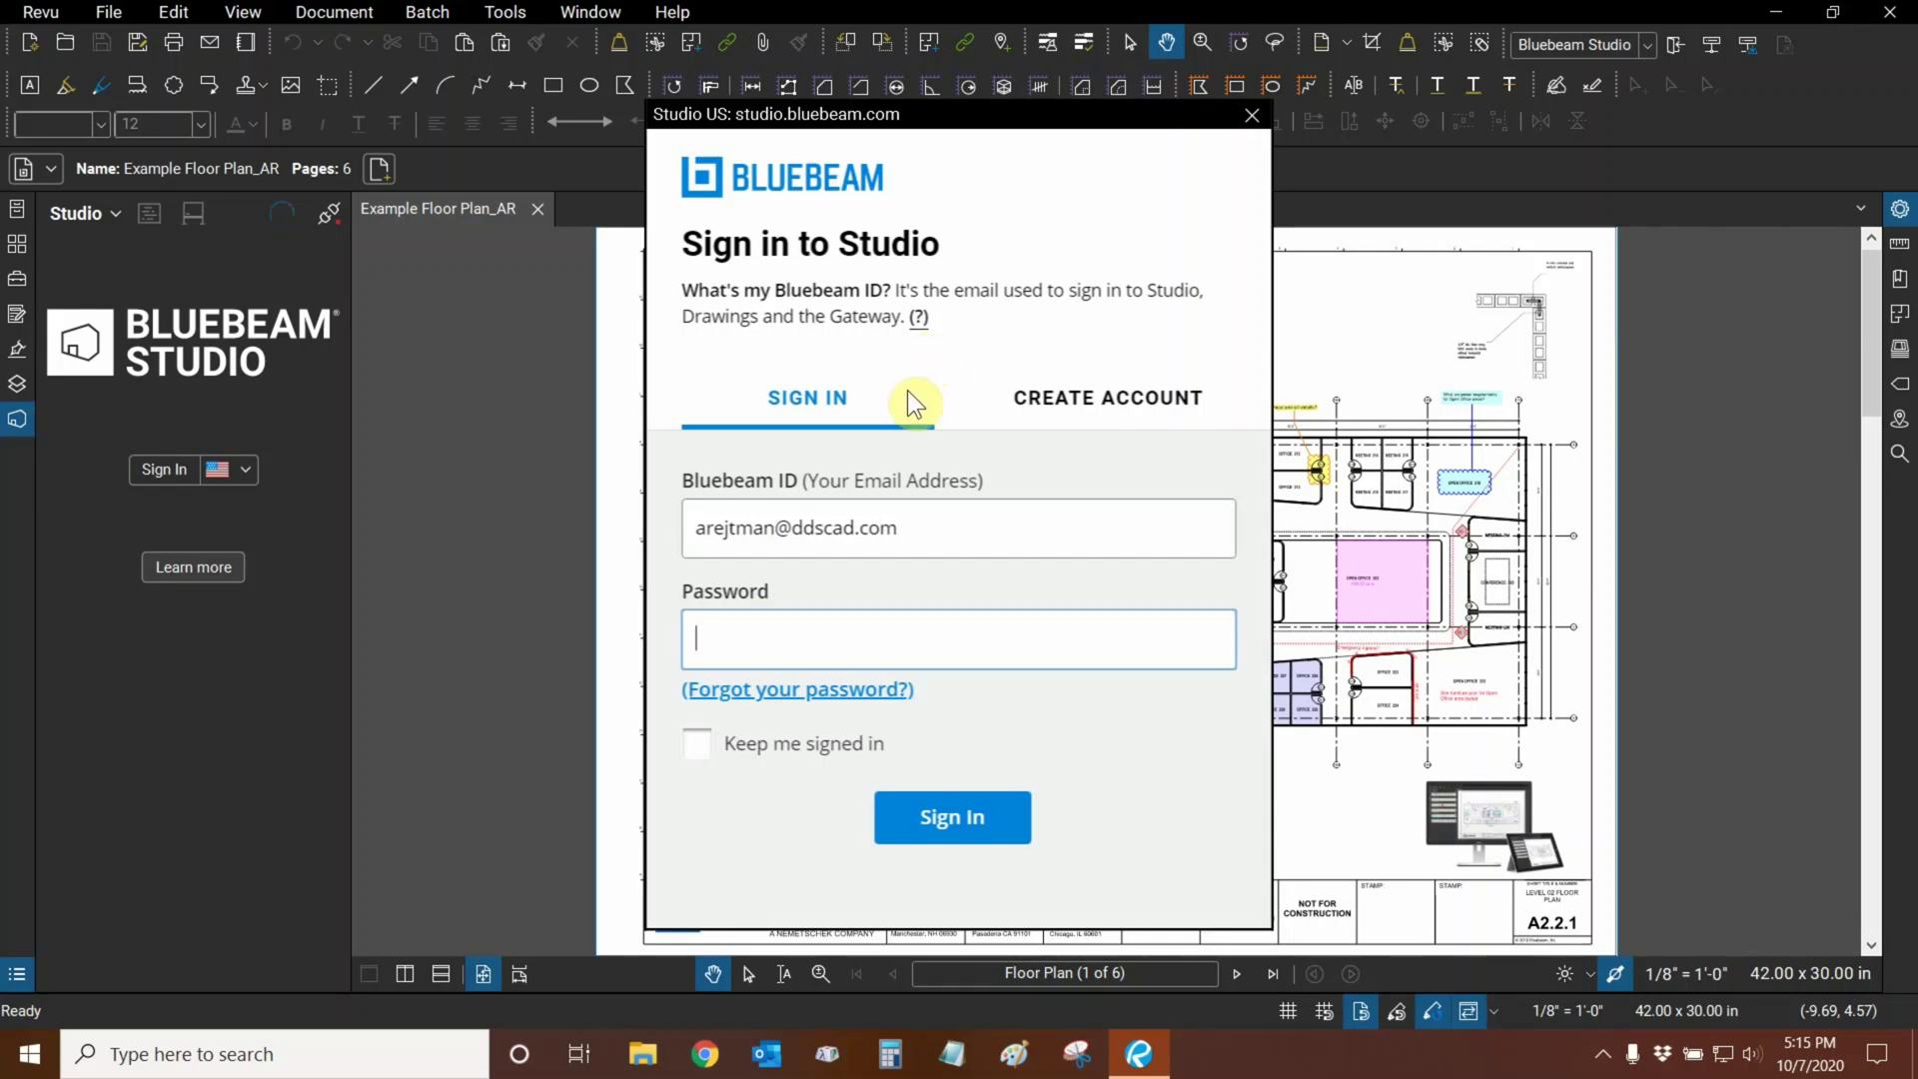
# Enter the account password, tick Keep me signed in, and sign in to Studio US.
pyautogui.write('aaaaaaaaaaaaaa')
pyautogui.click(696, 744)
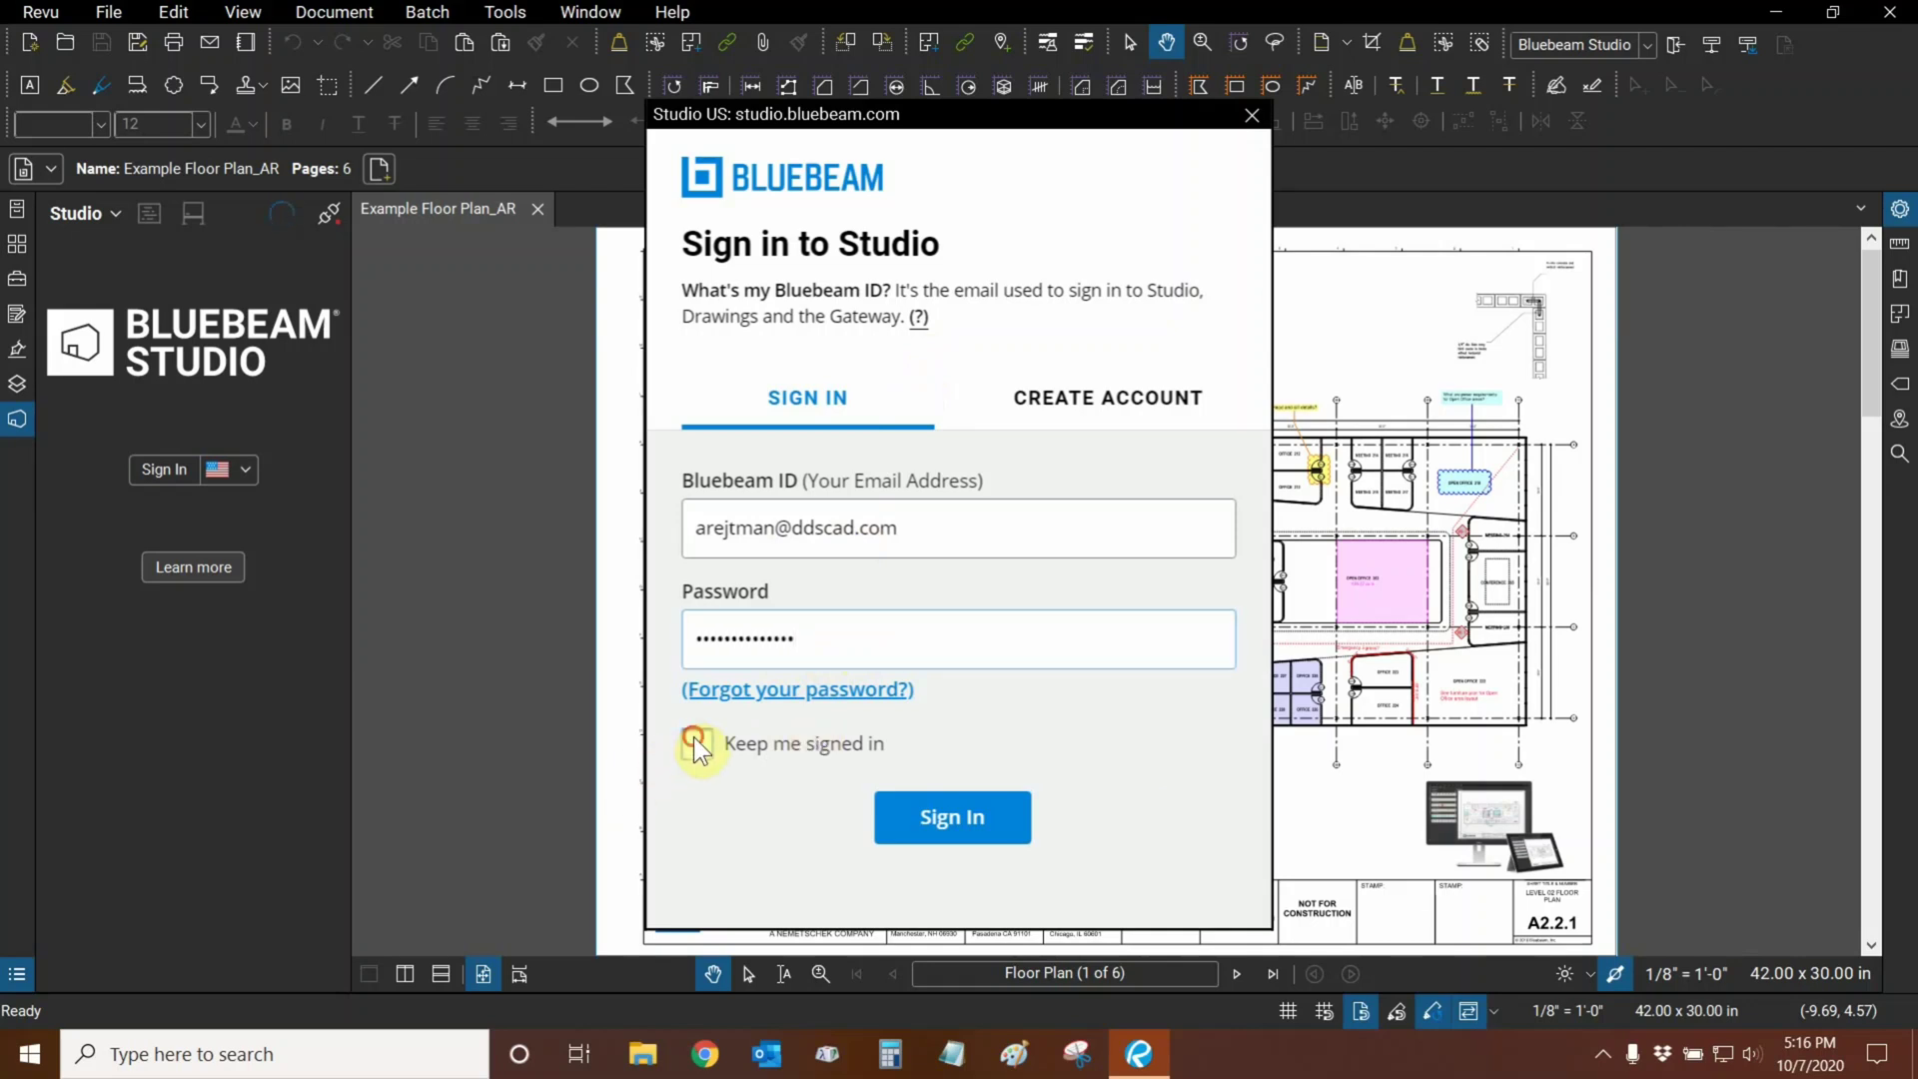
pyautogui.click(997, 816)
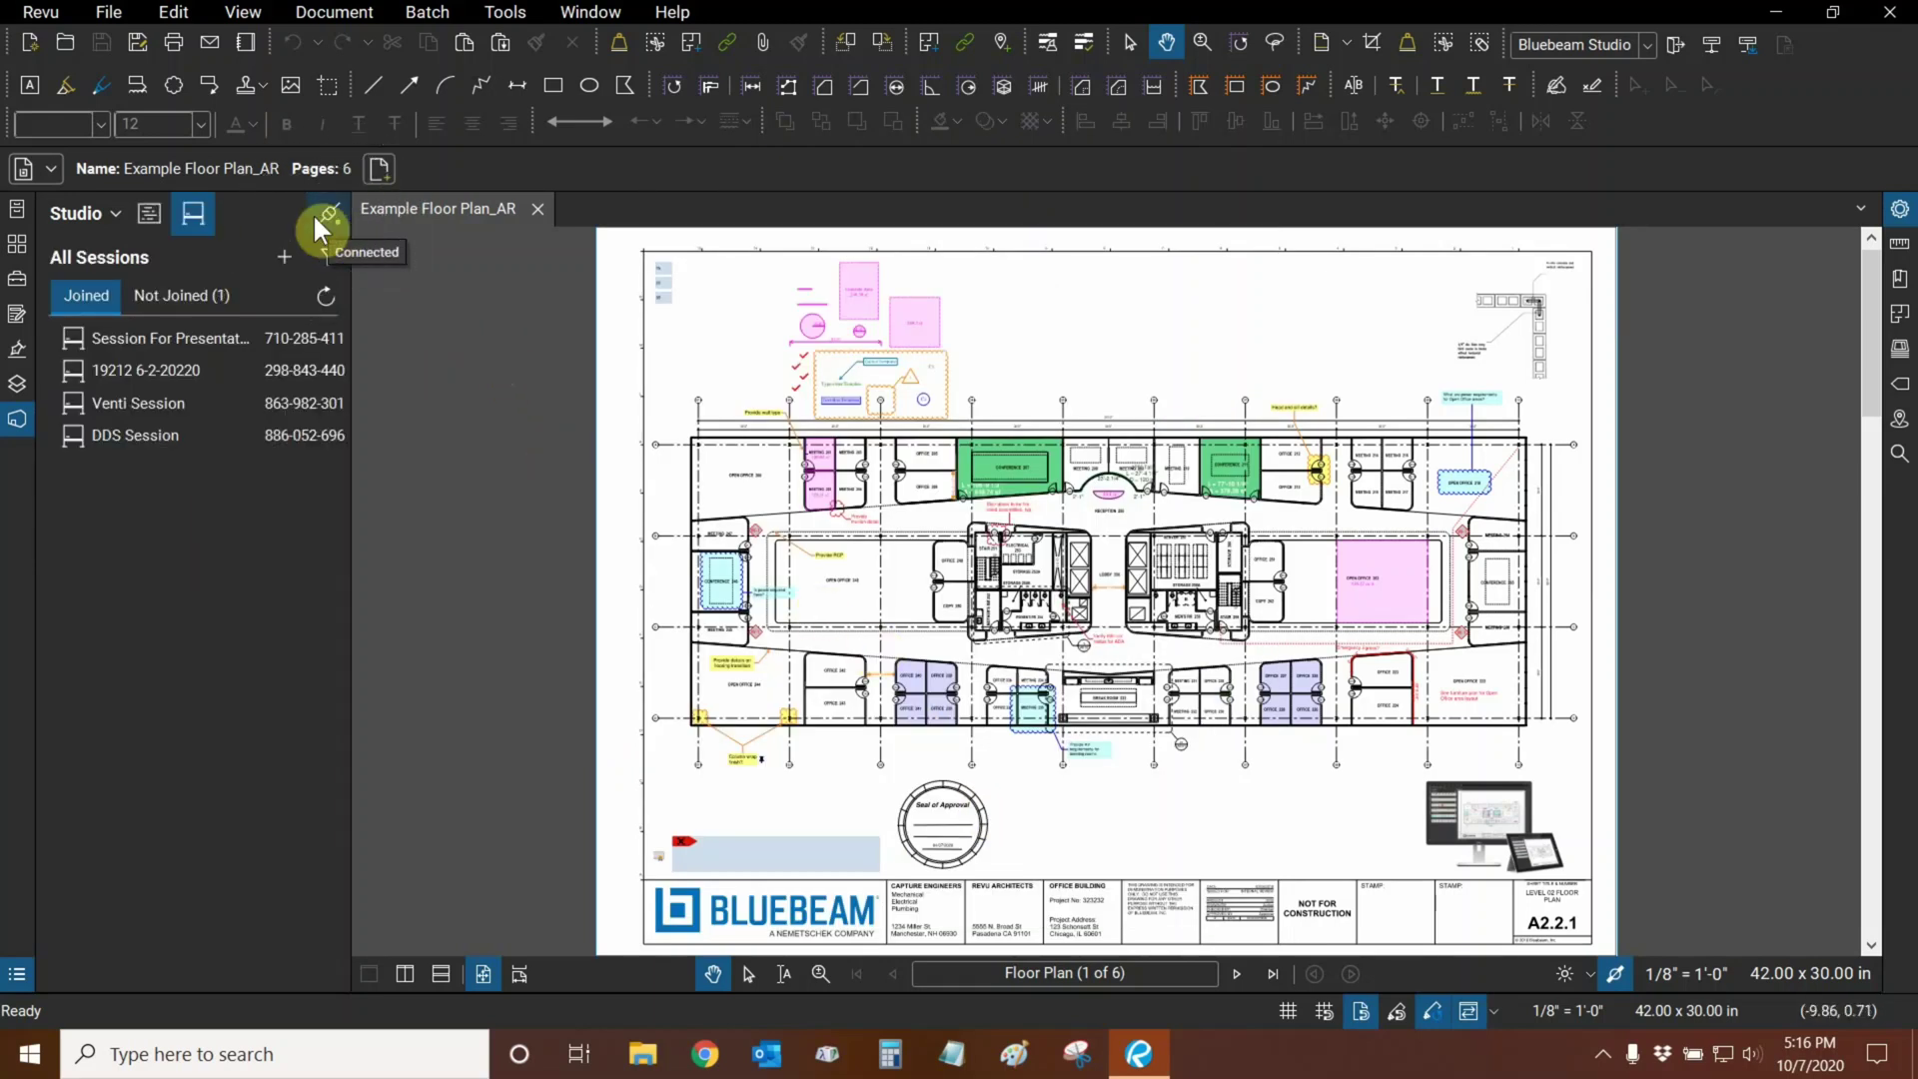
# Show the seven joined Studio projects, glance at the server options, and check Not Joined.
pyautogui.click(151, 220)
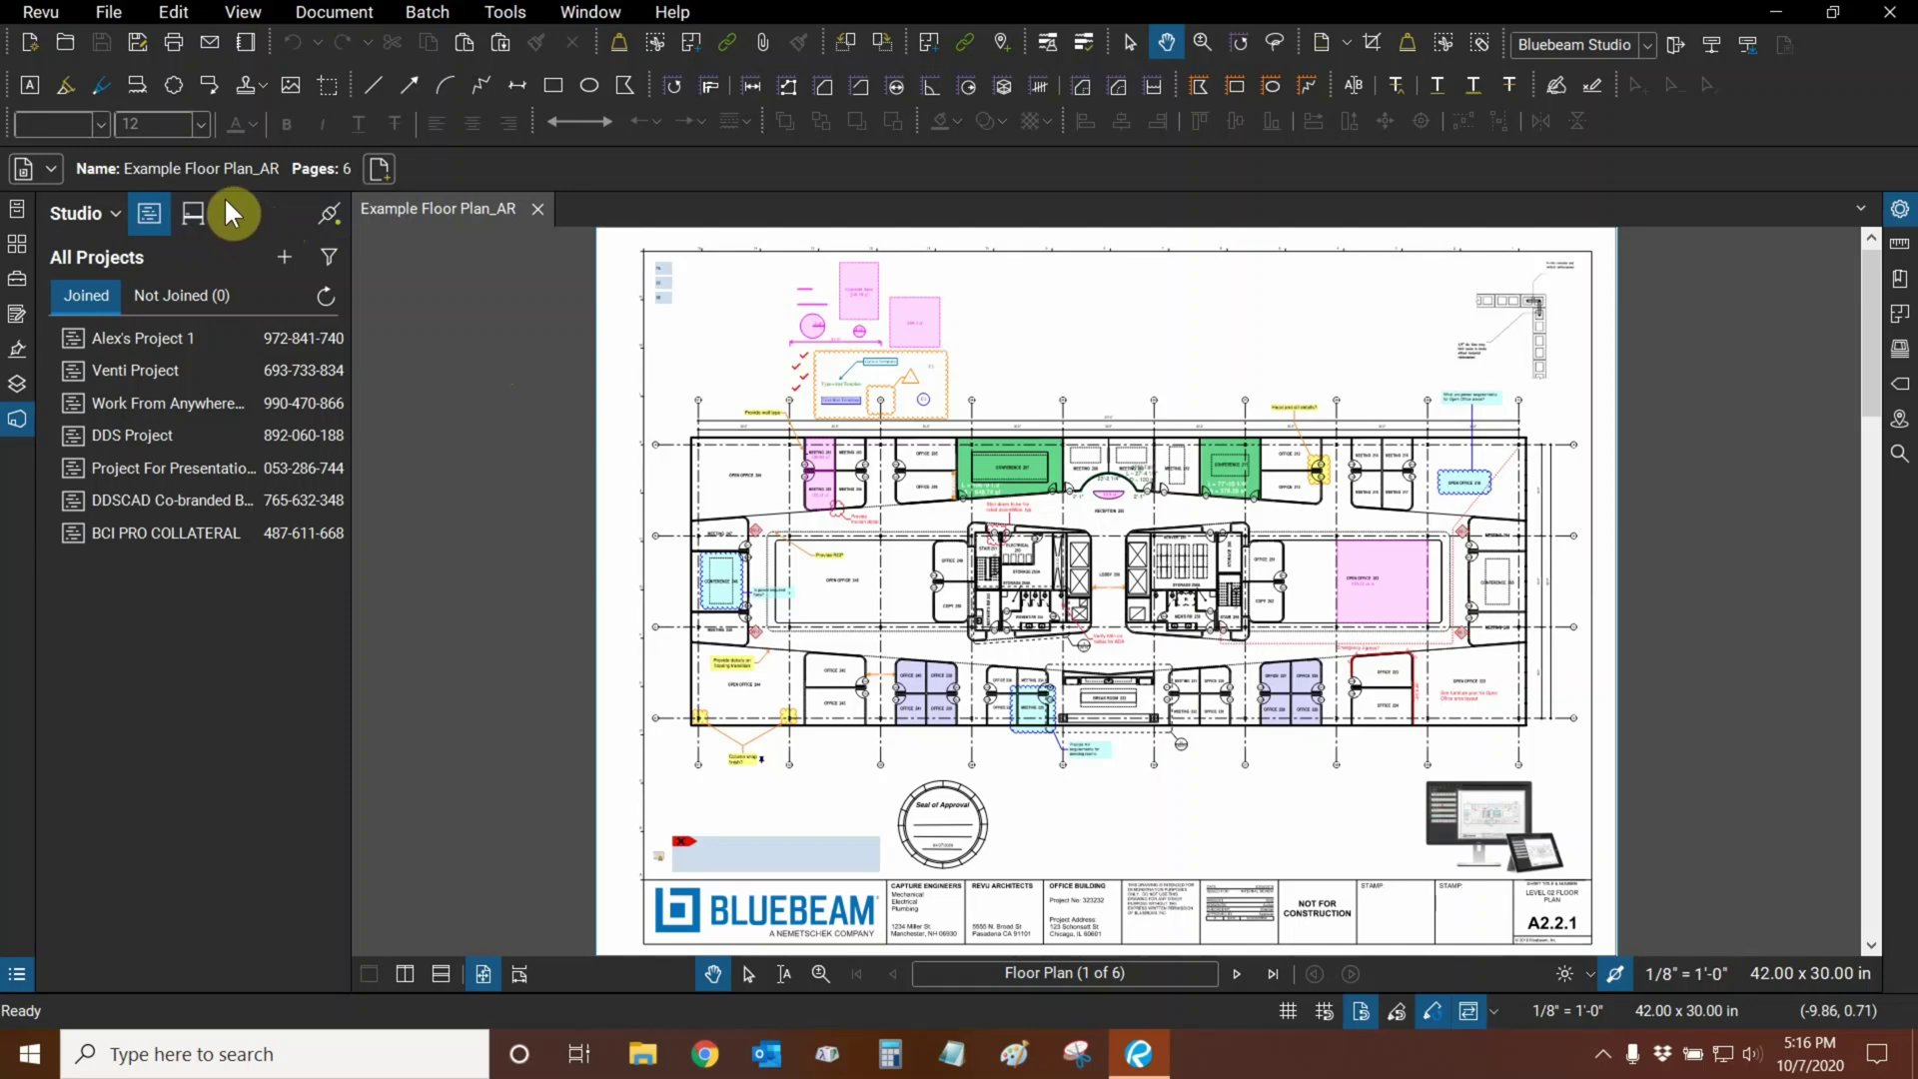
pyautogui.click(104, 213)
pyautogui.moveTo(124, 248)
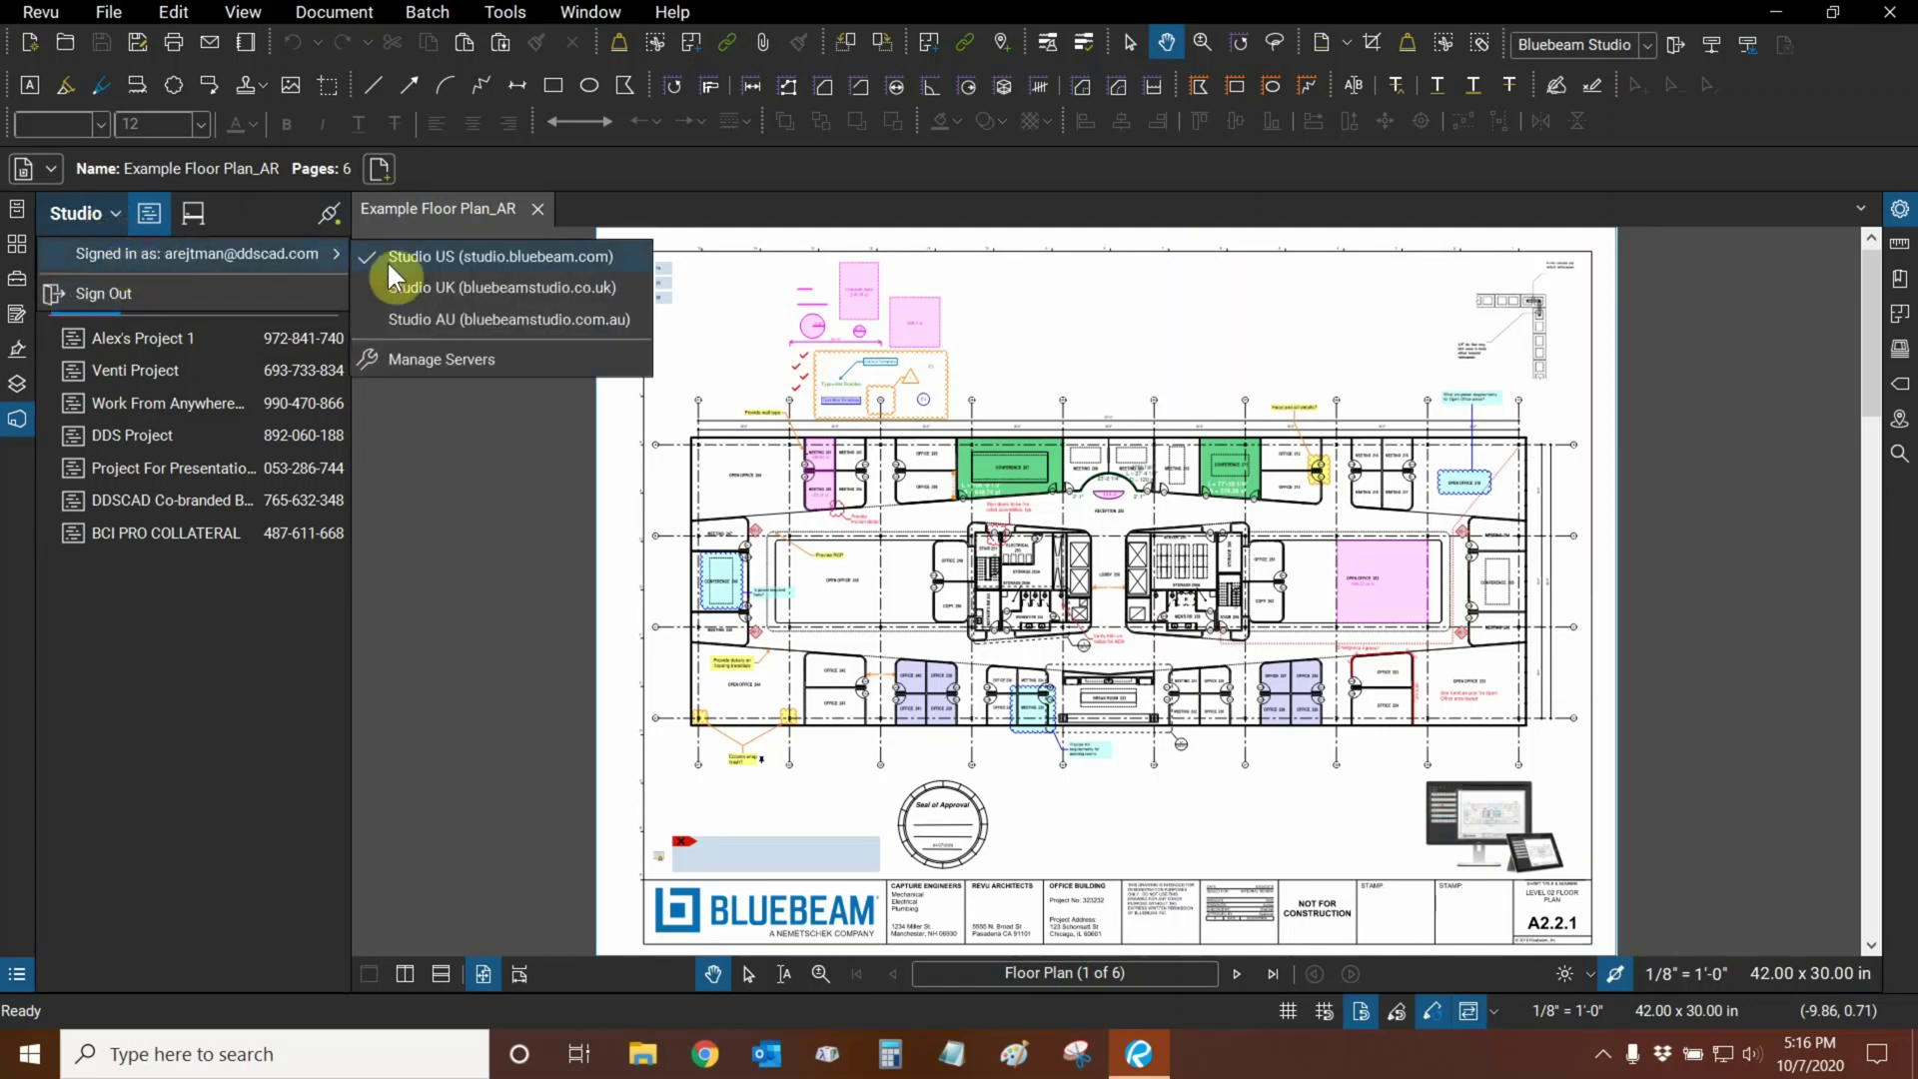
pyautogui.click(237, 199)
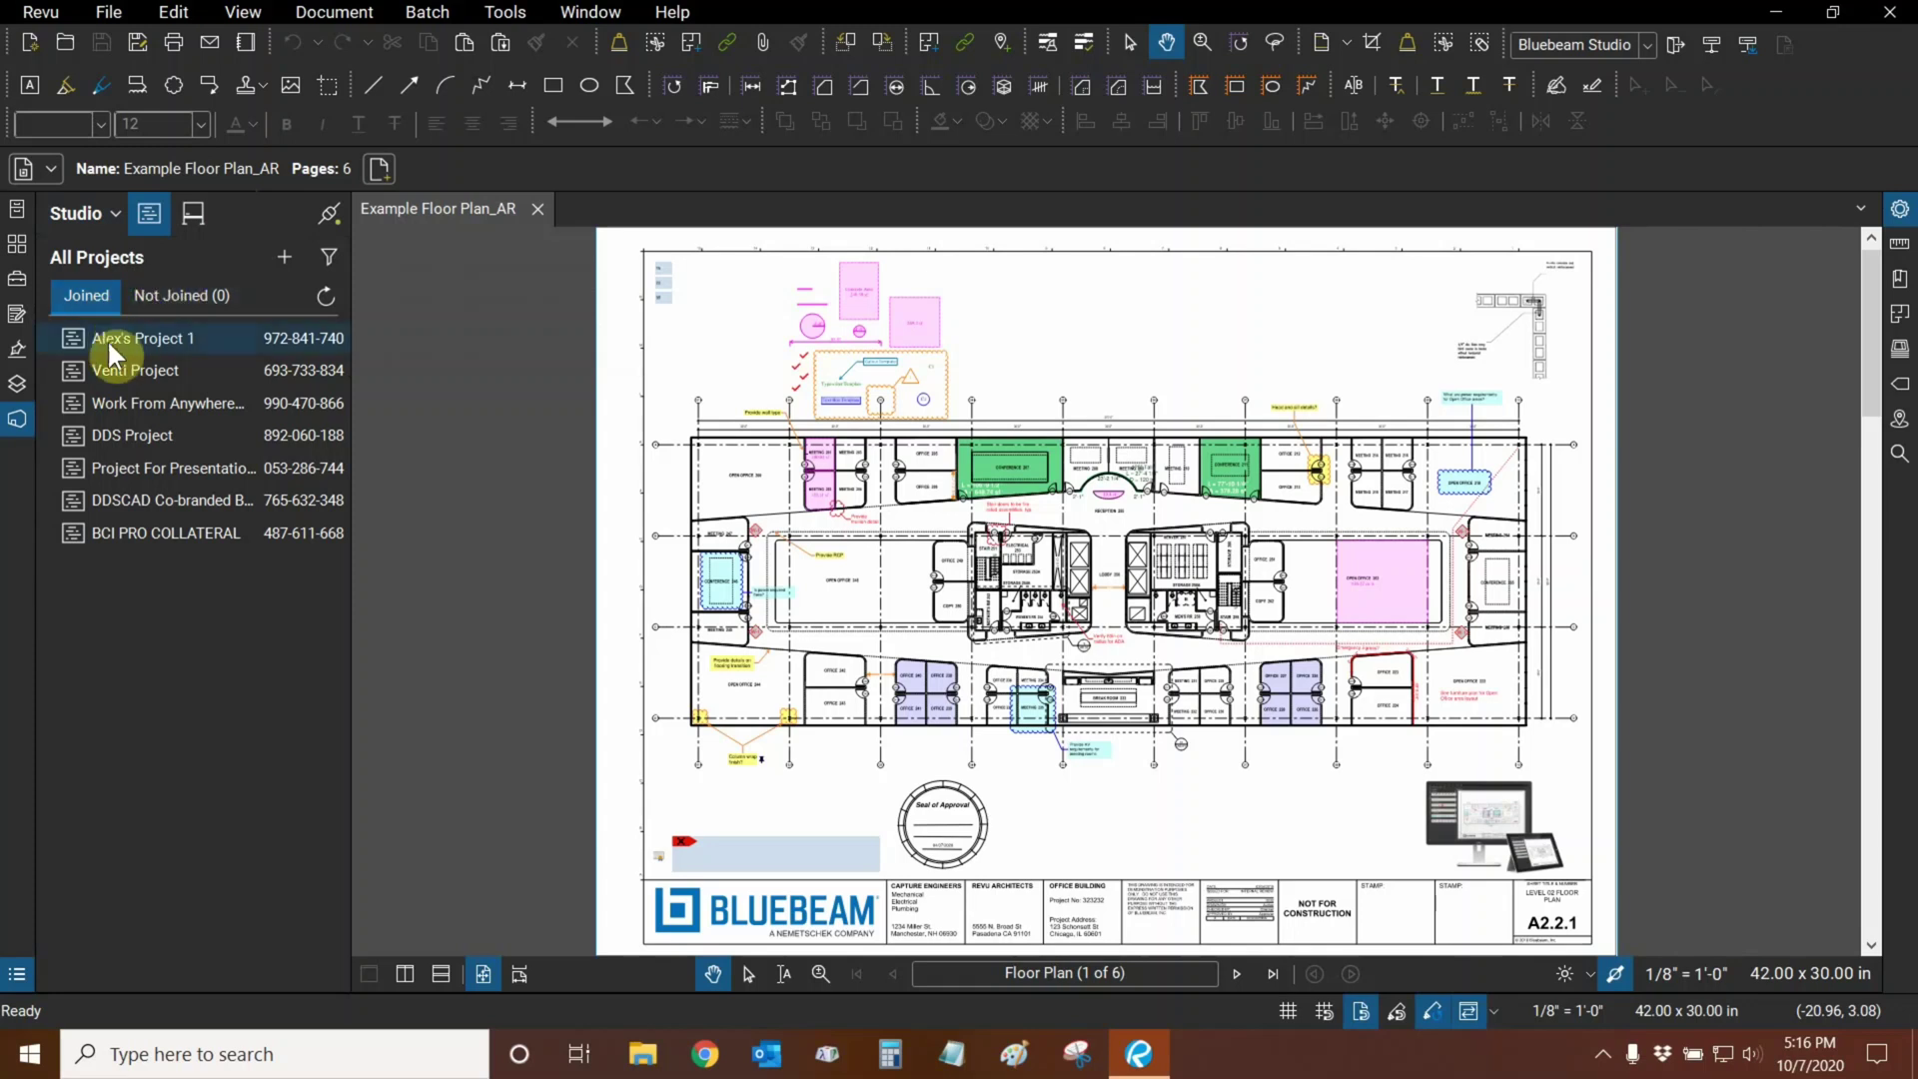
pyautogui.click(183, 318)
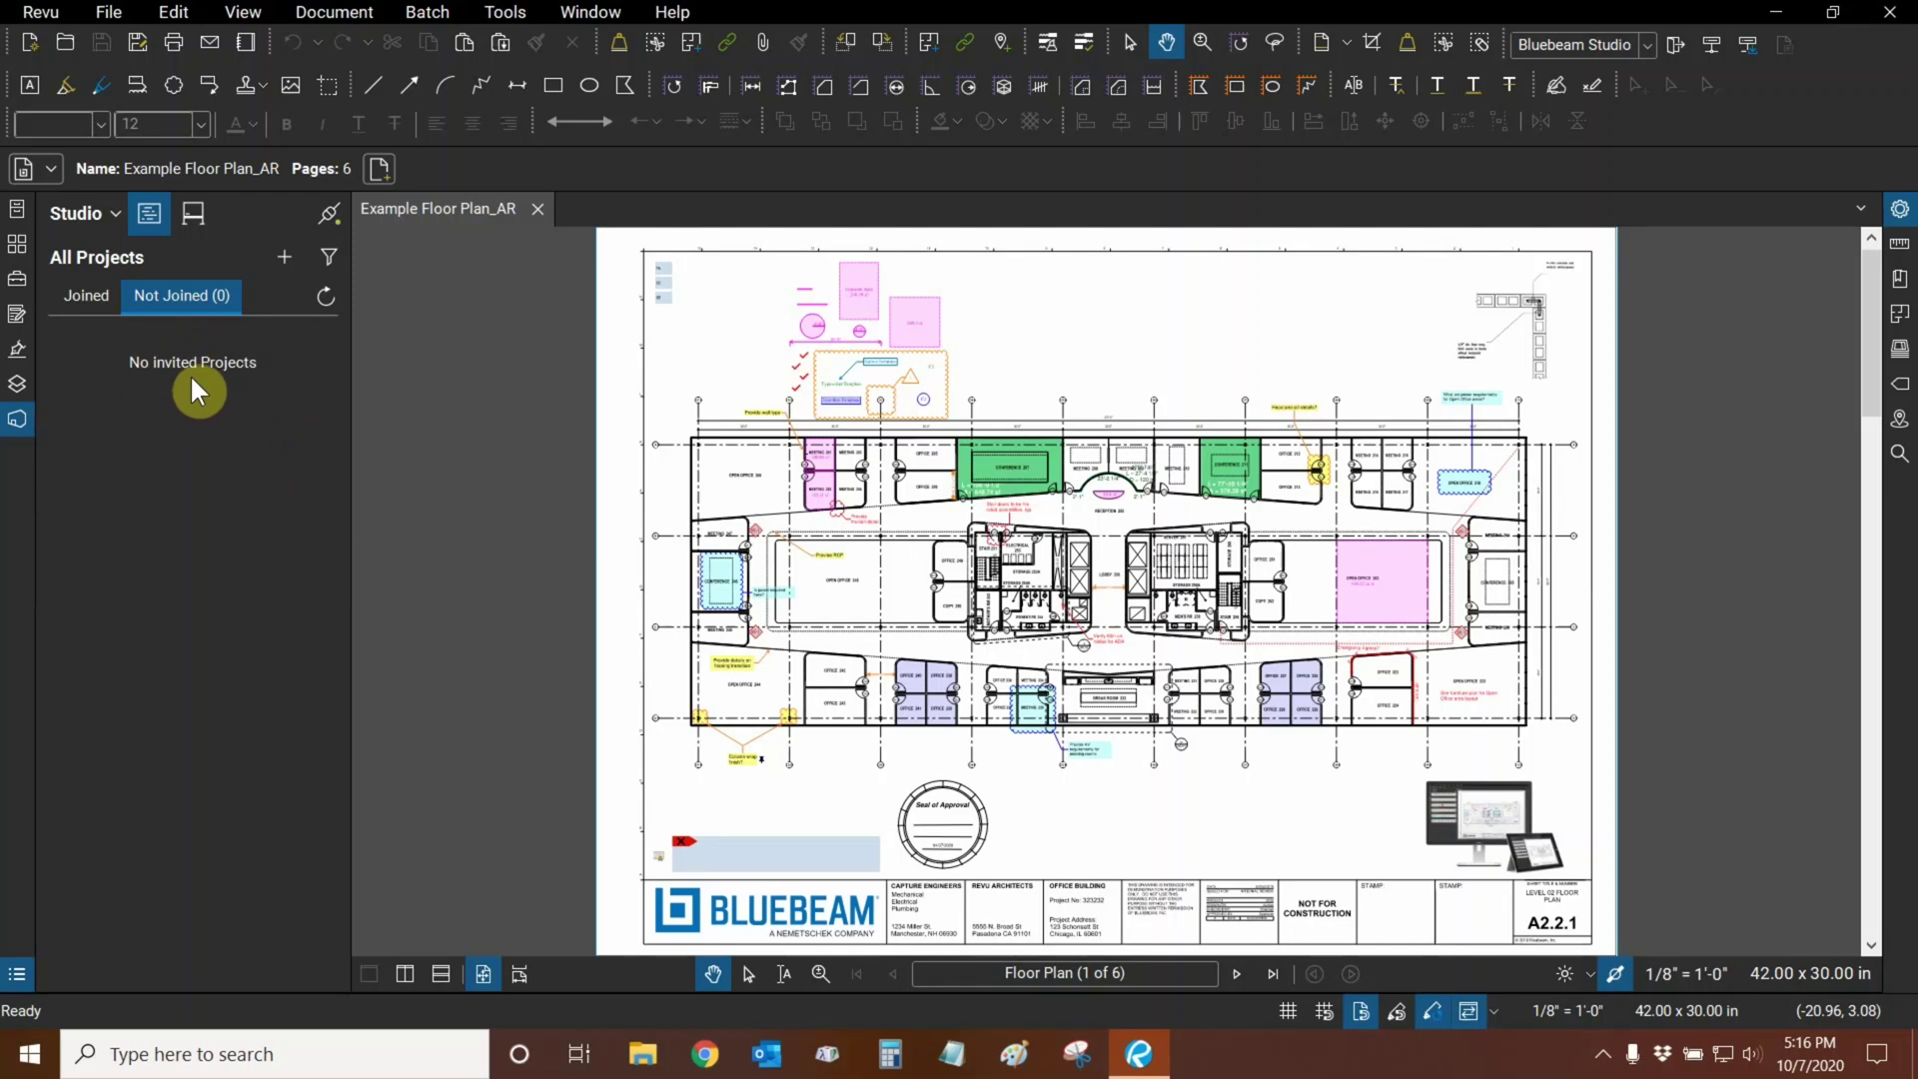
pyautogui.click(86, 296)
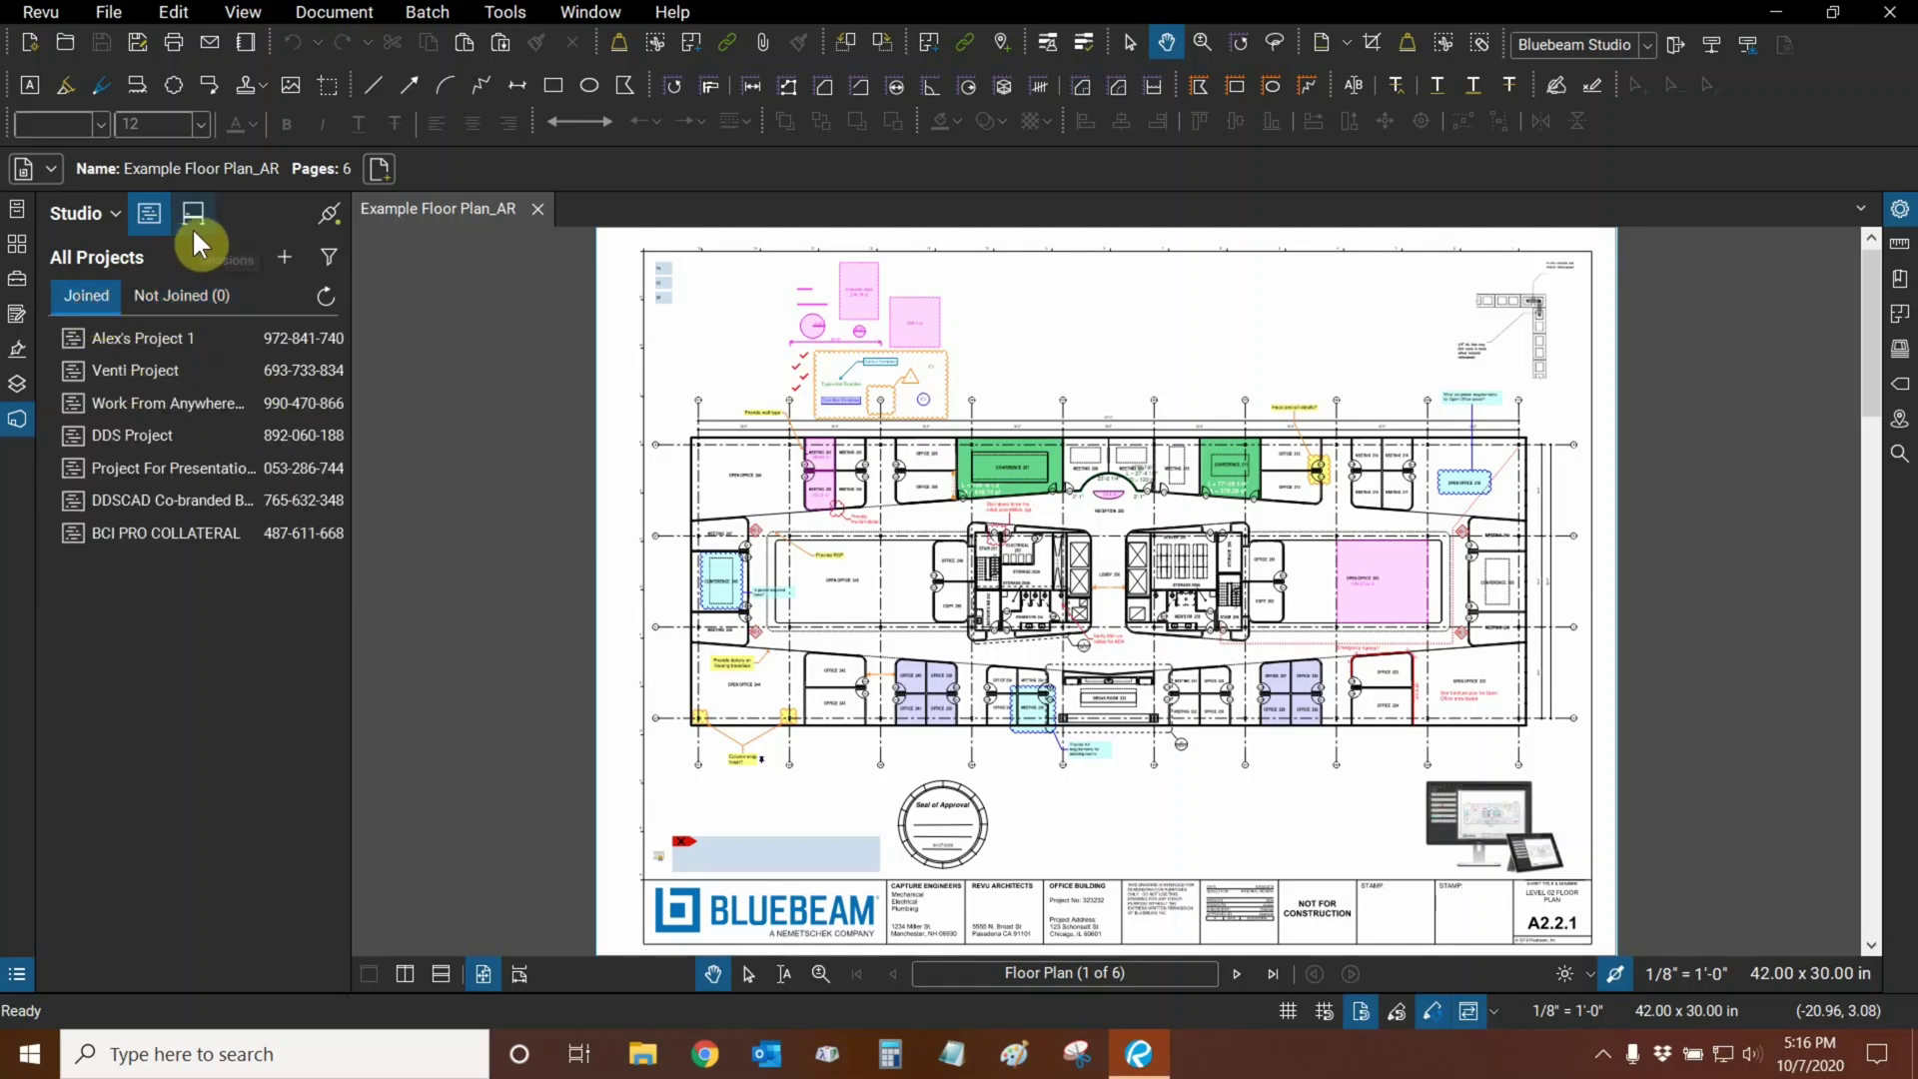
pyautogui.click(193, 215)
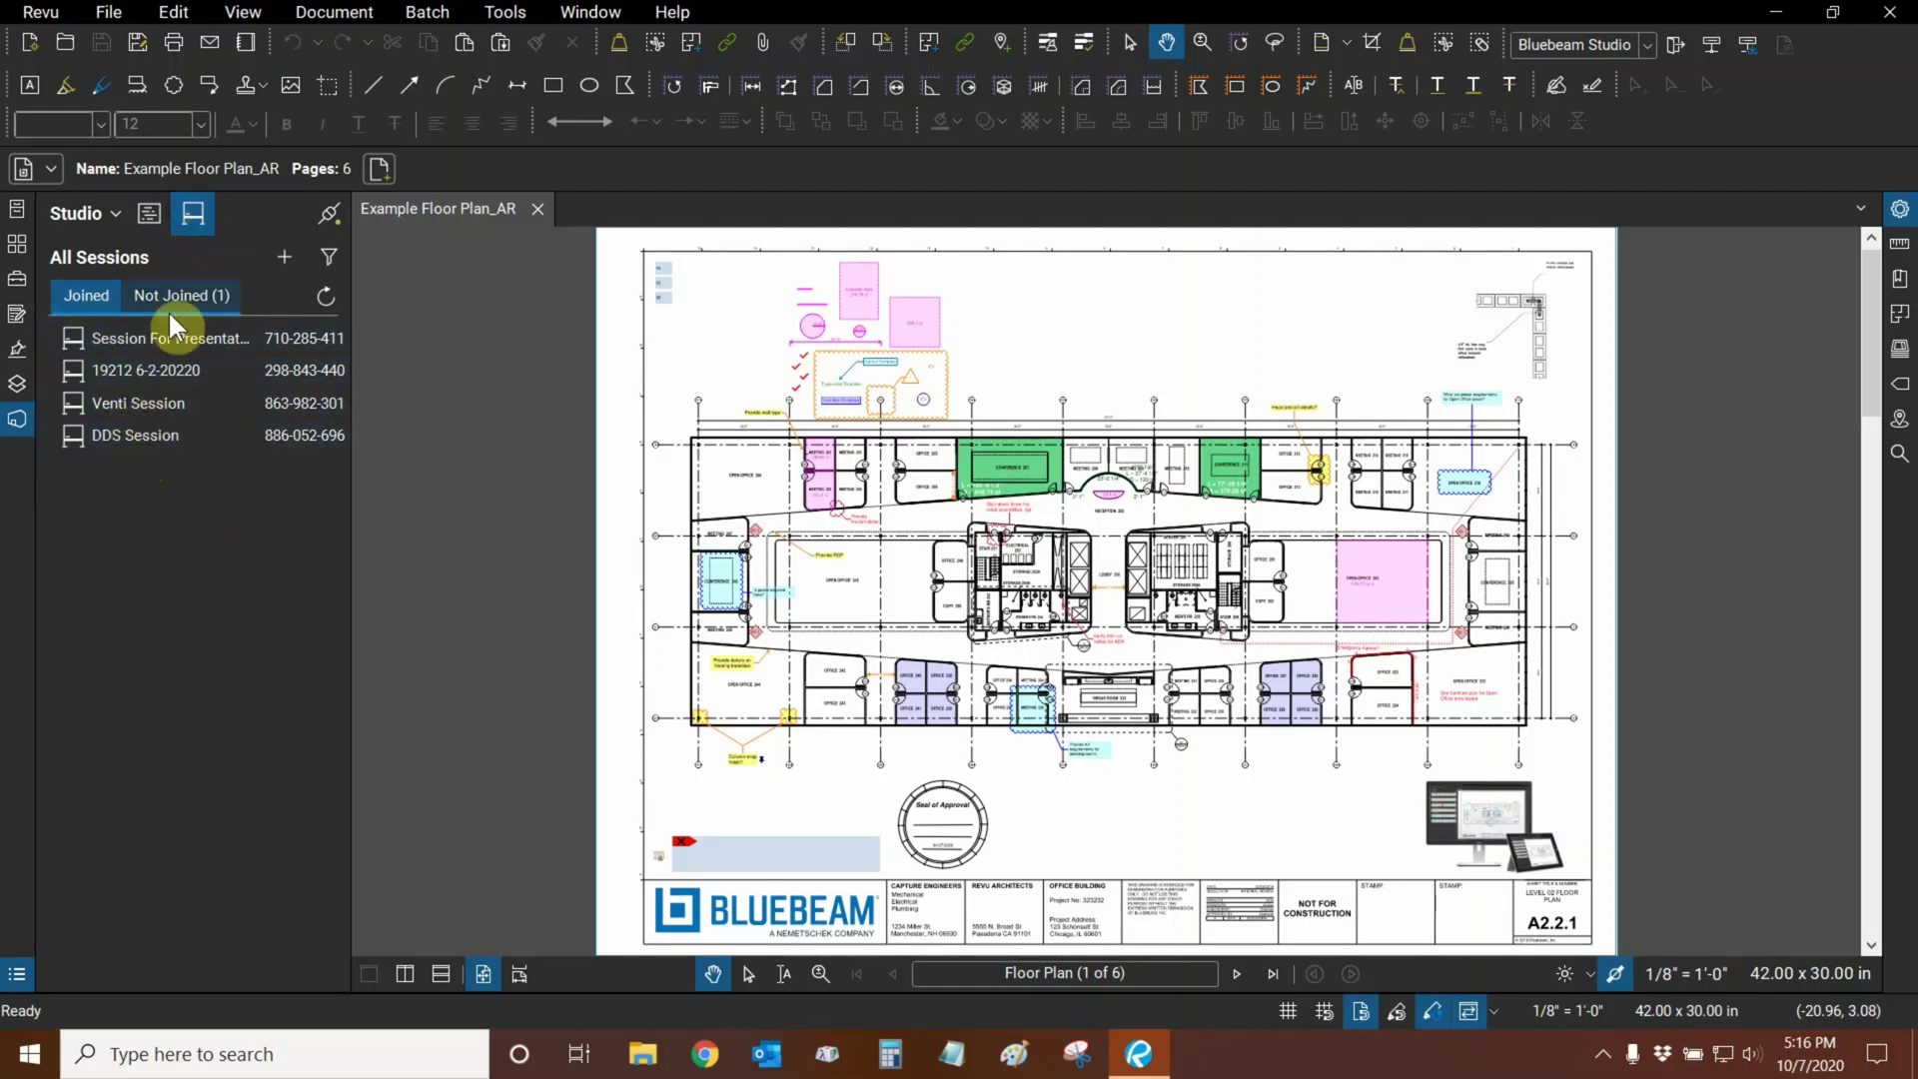
pyautogui.click(195, 300)
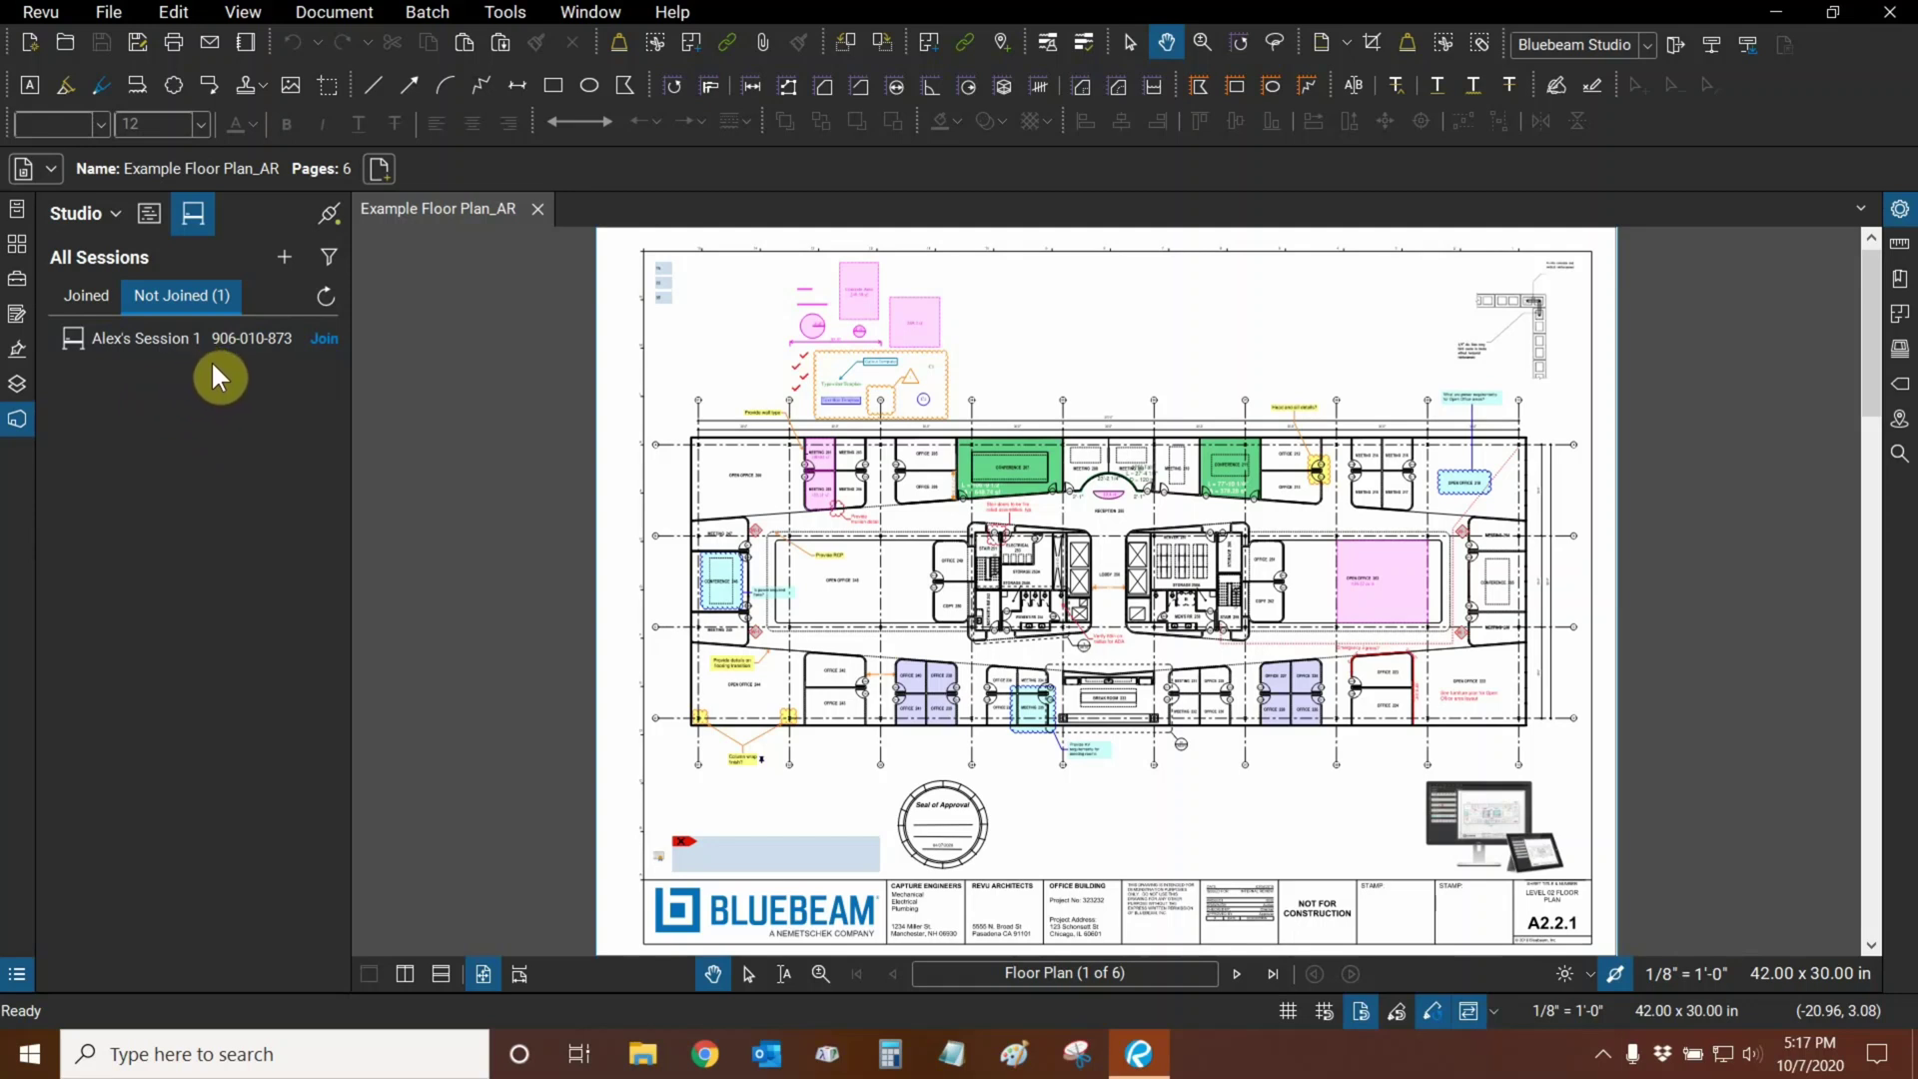
pyautogui.click(93, 300)
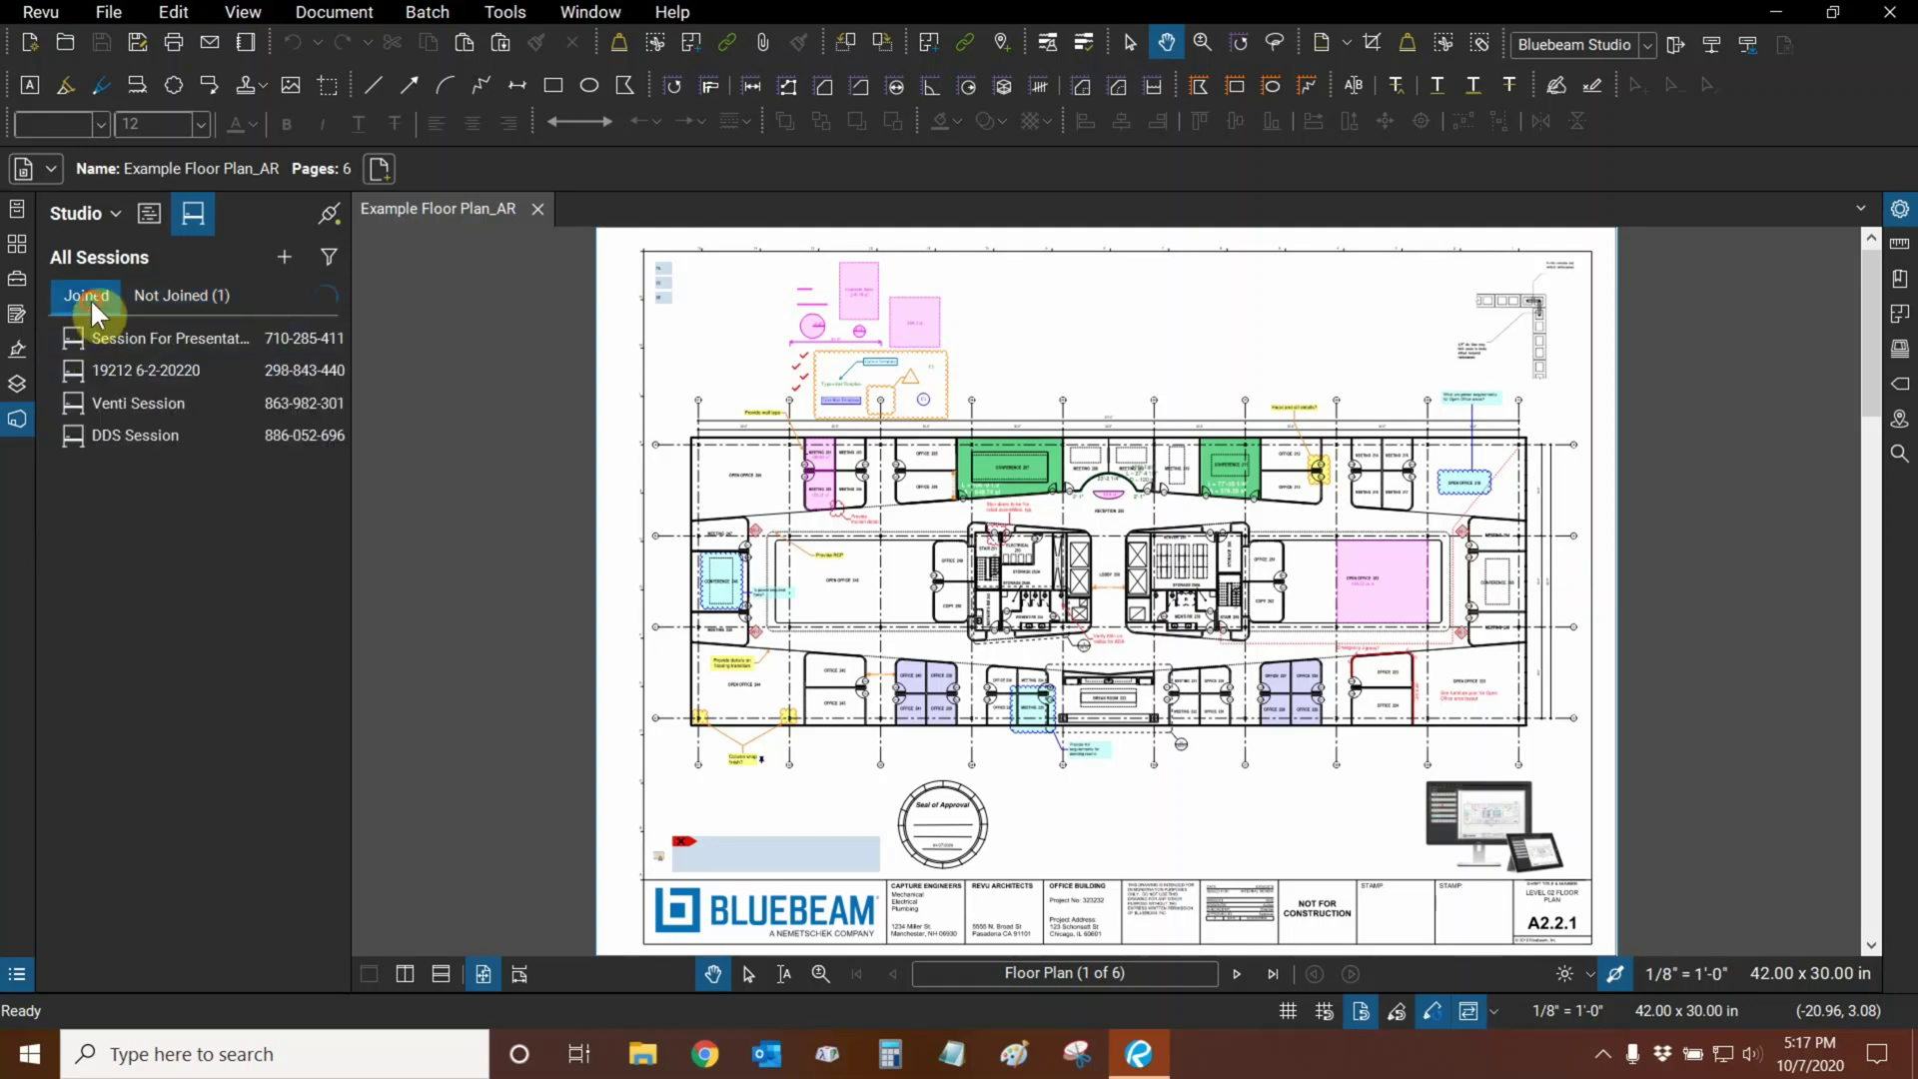
# Open Session For Presentations and start inviting users via Type or Paste Emails.
pyautogui.doubleClick(166, 340)
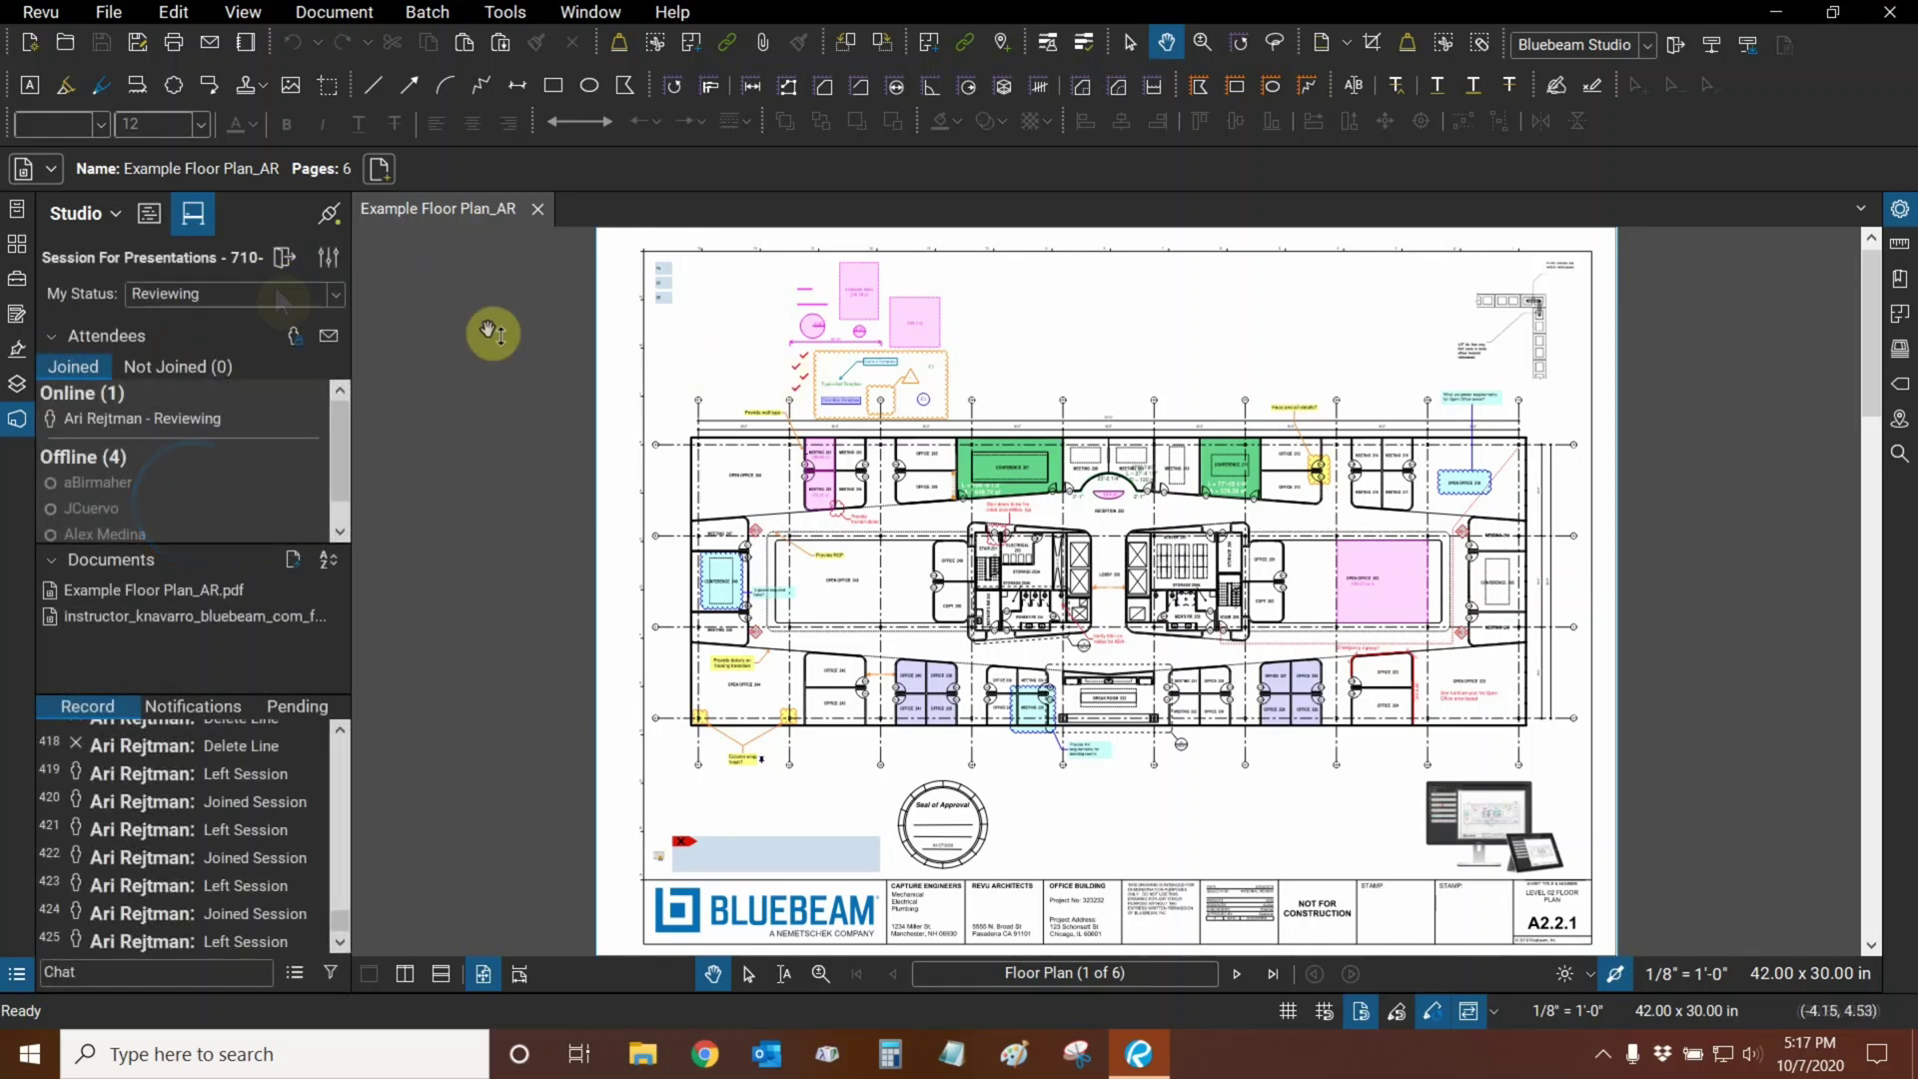
pyautogui.click(329, 337)
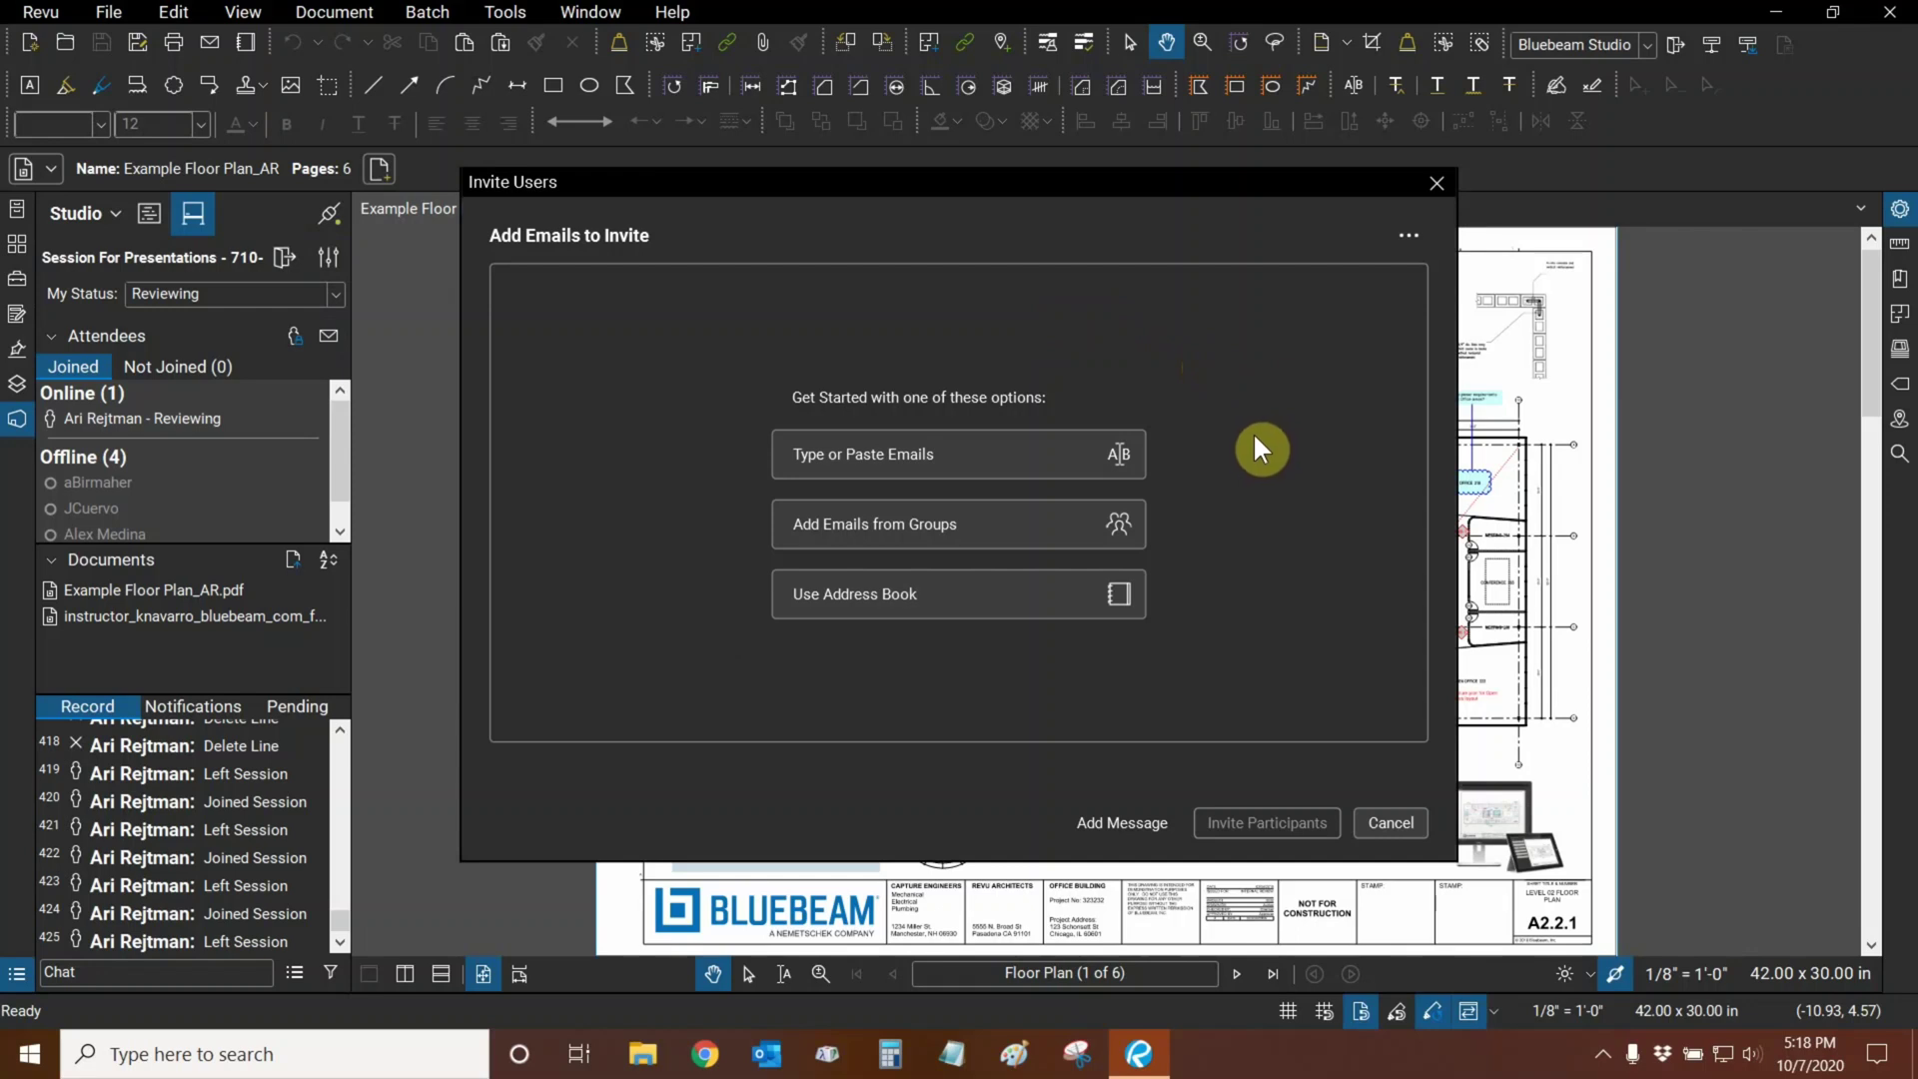
pyautogui.click(1408, 241)
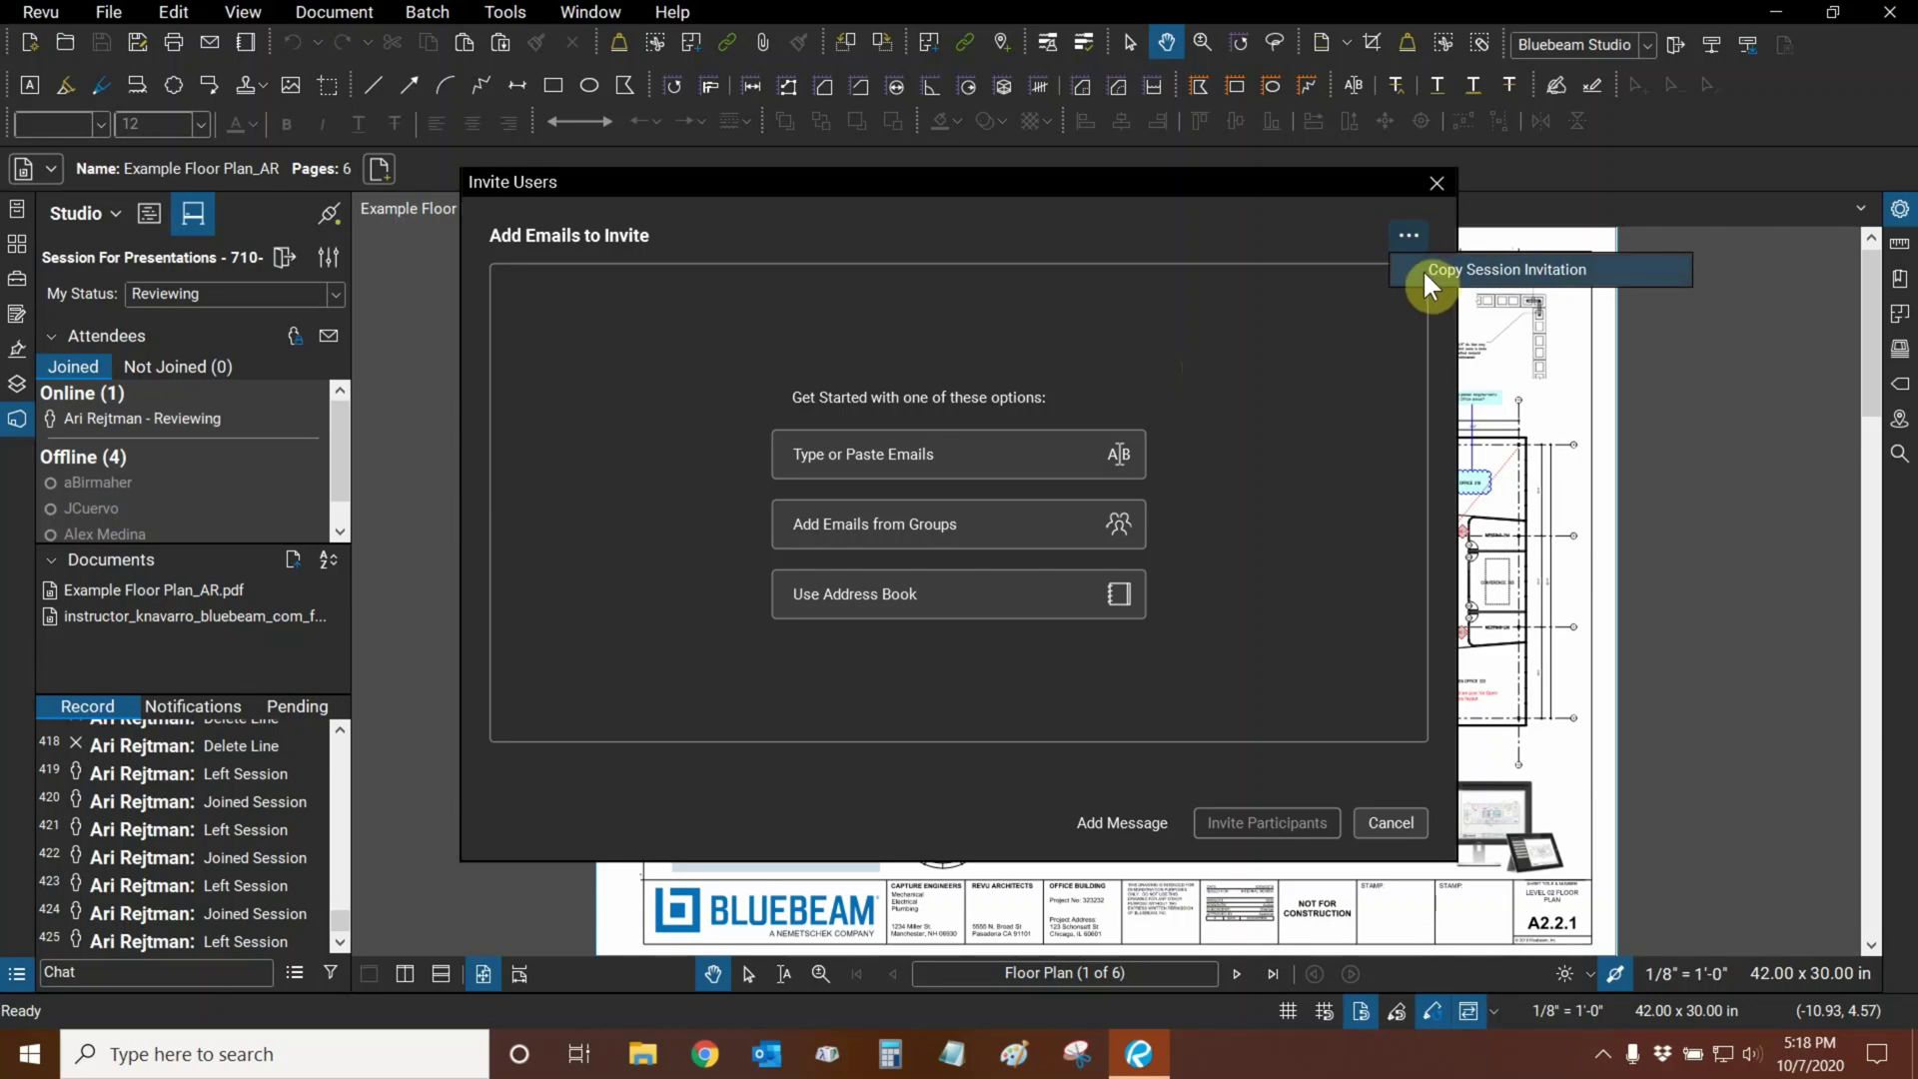
pyautogui.click(1422, 268)
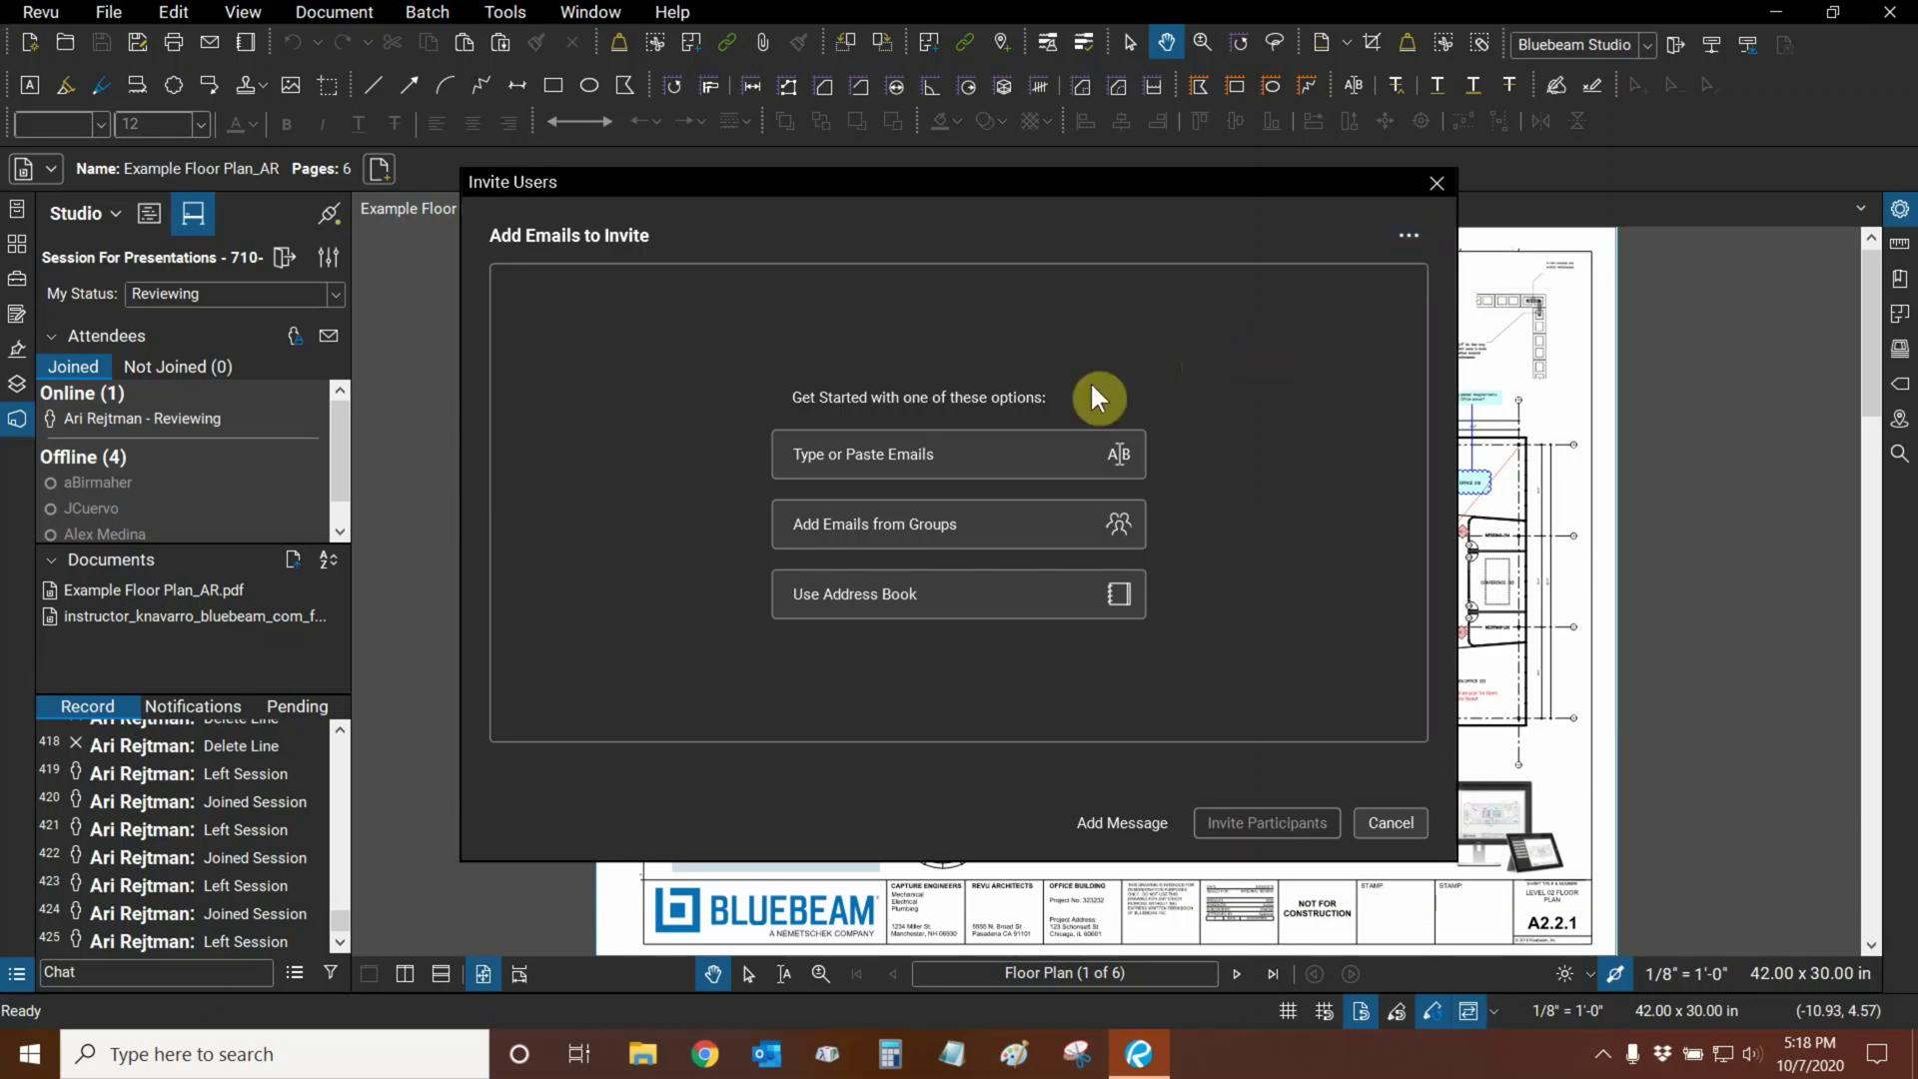
pyautogui.click(950, 450)
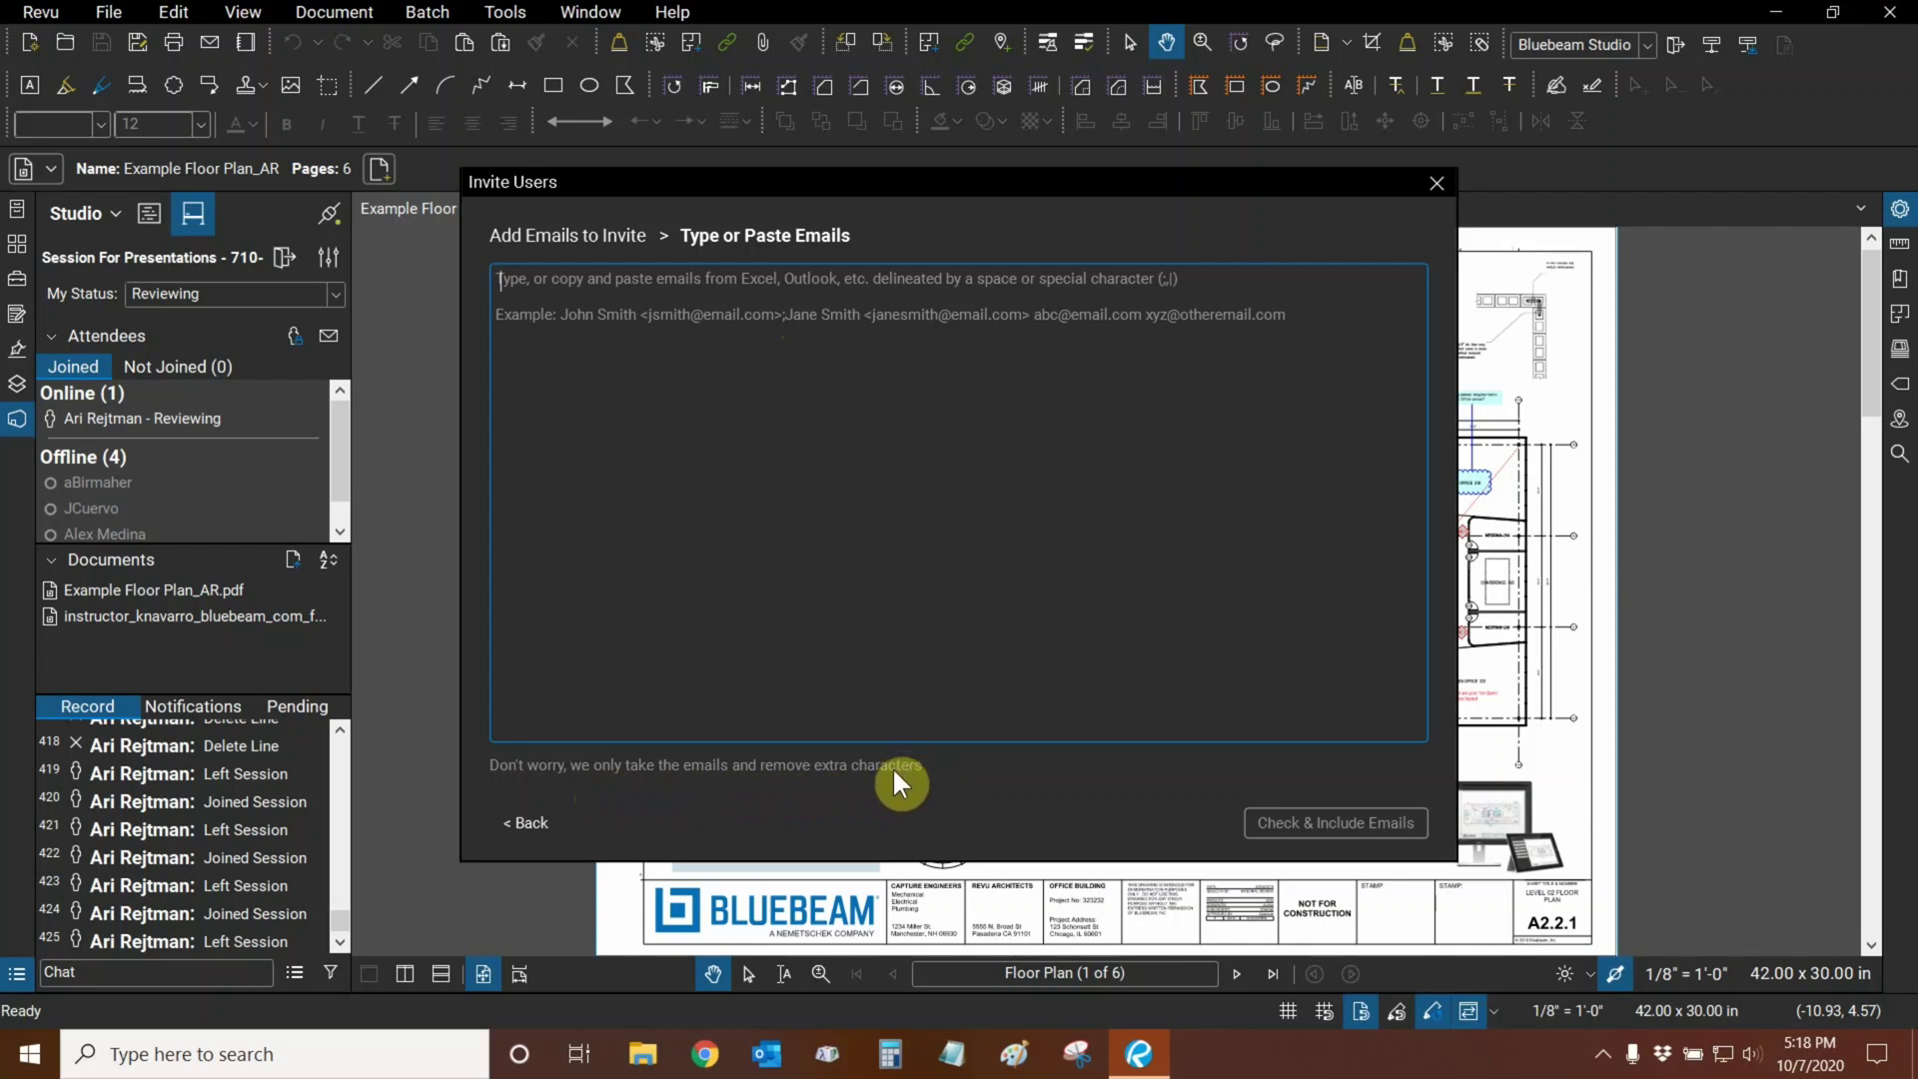
# Go back from the email page and cancel the Invite Users dialog.
pyautogui.click(531, 824)
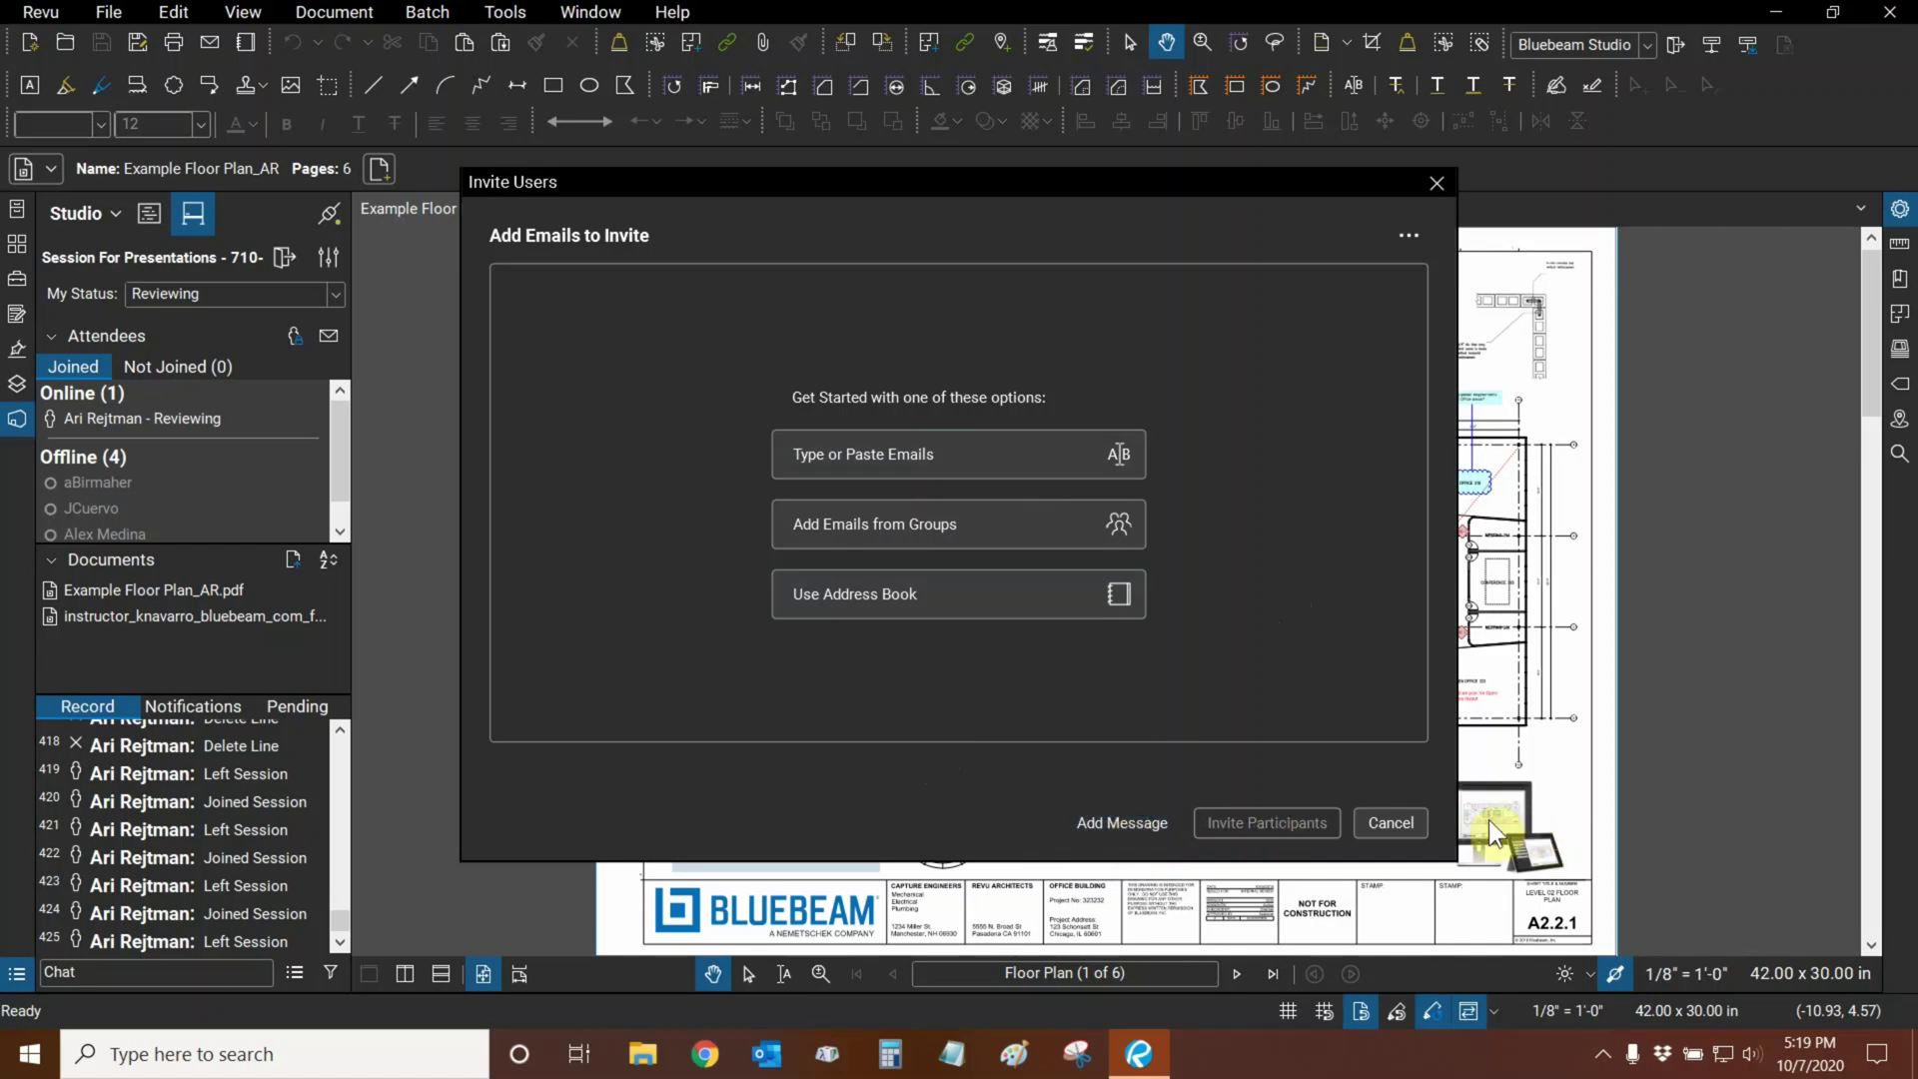
pyautogui.click(1419, 818)
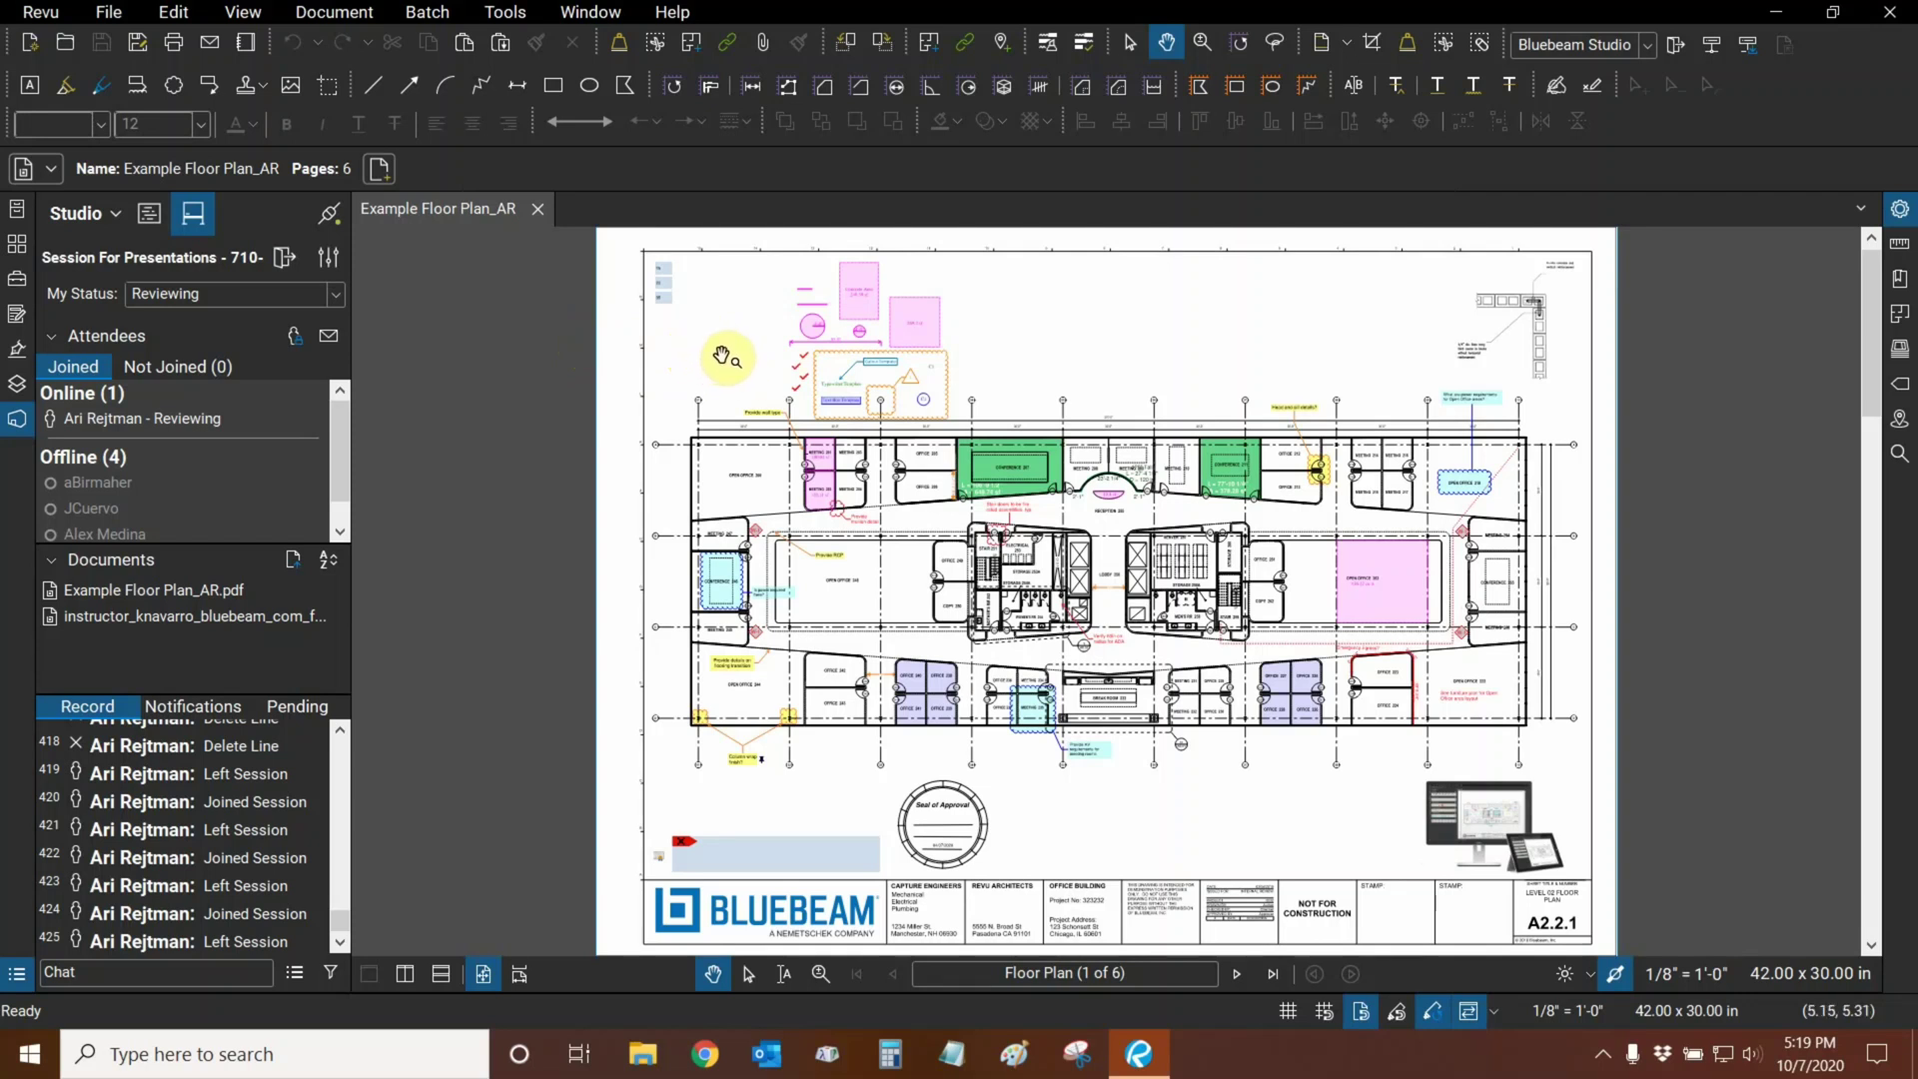
# Open Project For Presentations, review its Project Settings User Access tab, and cancel.
pyautogui.click(149, 213)
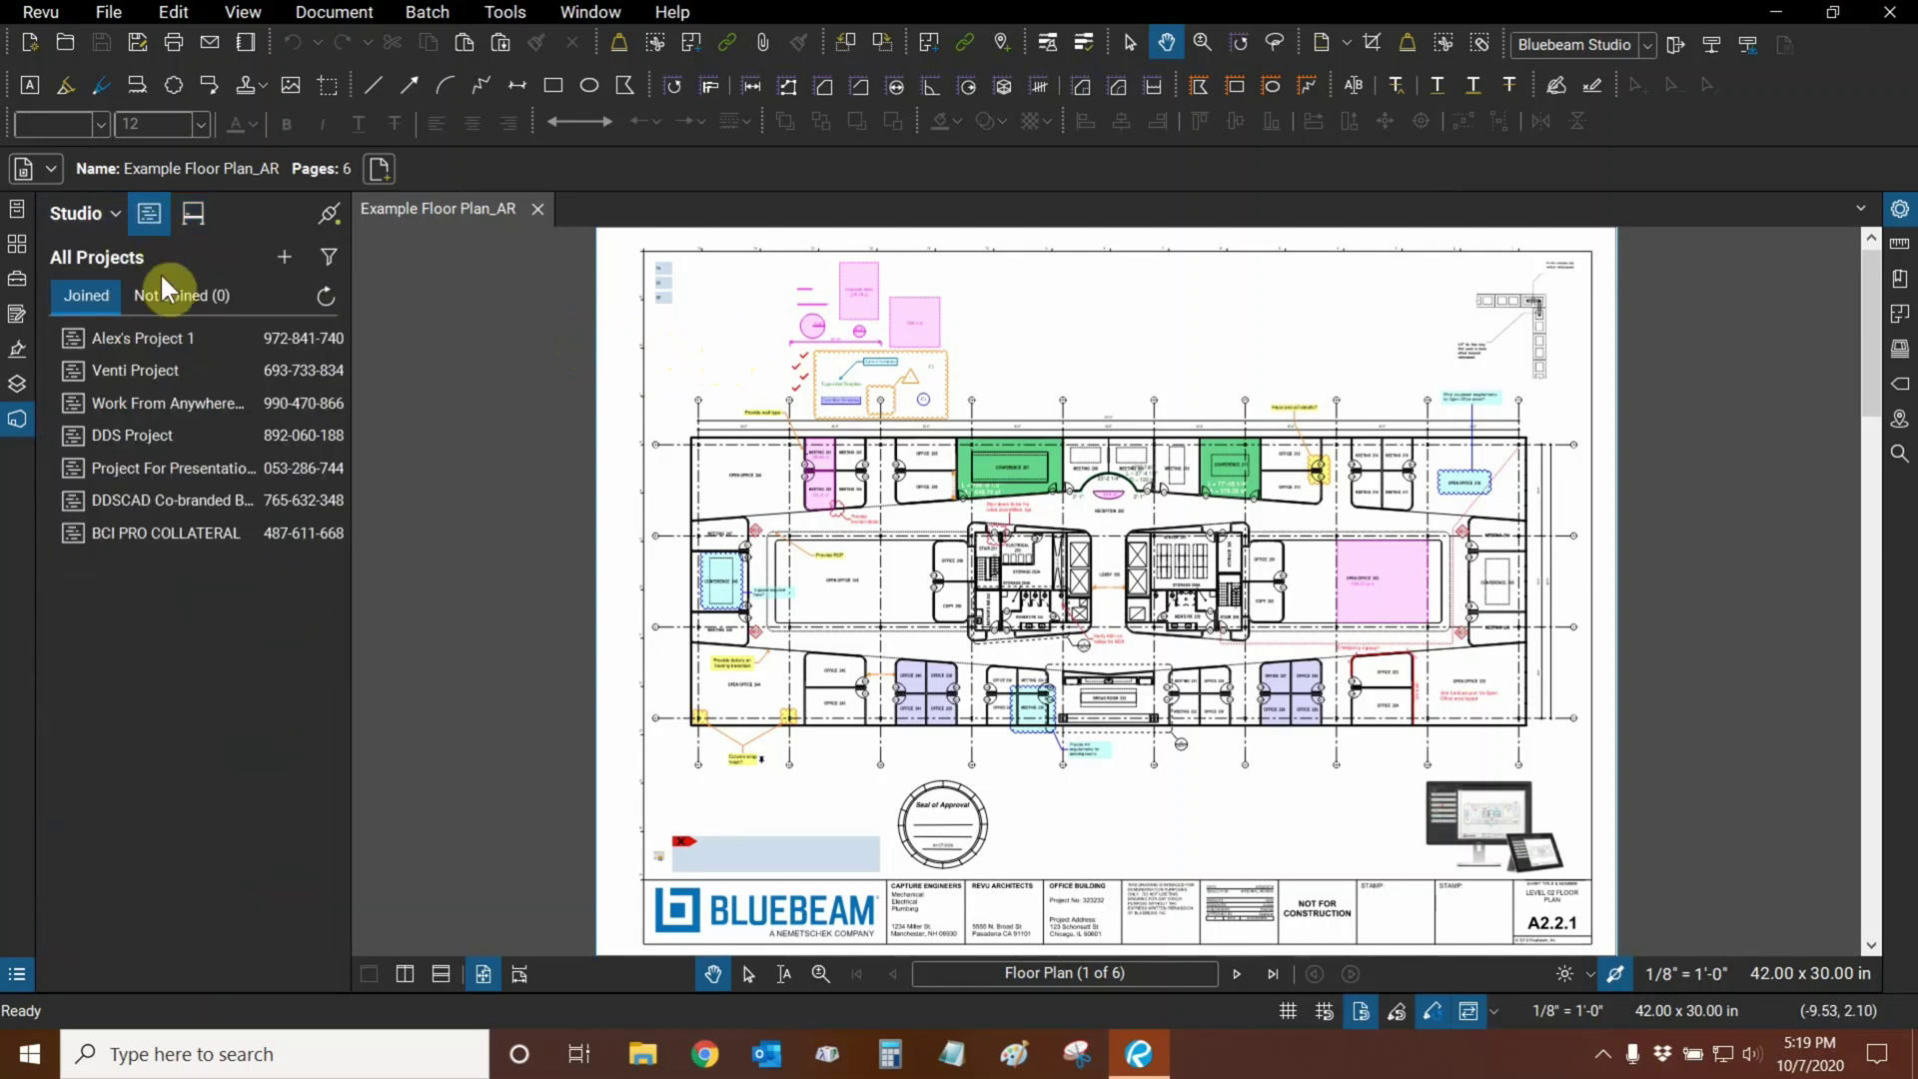
pyautogui.doubleClick(174, 470)
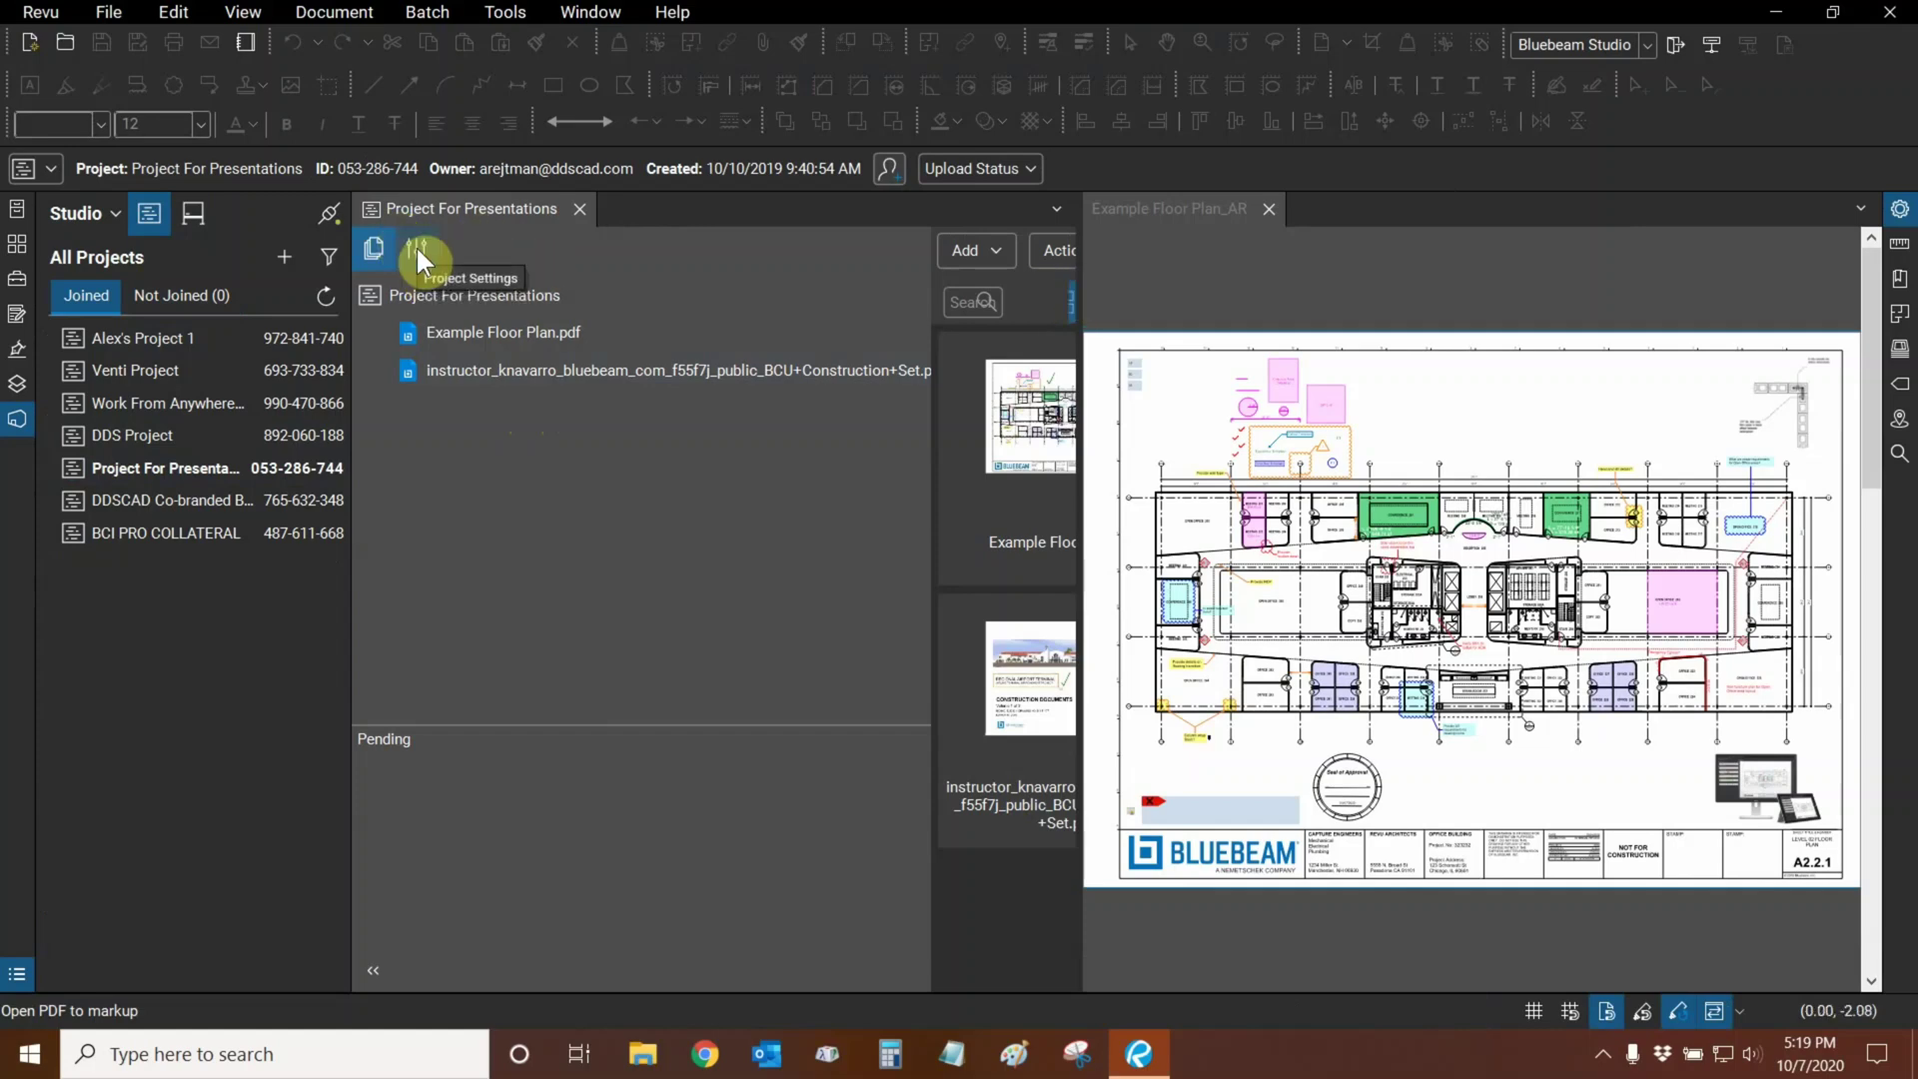
pyautogui.click(416, 250)
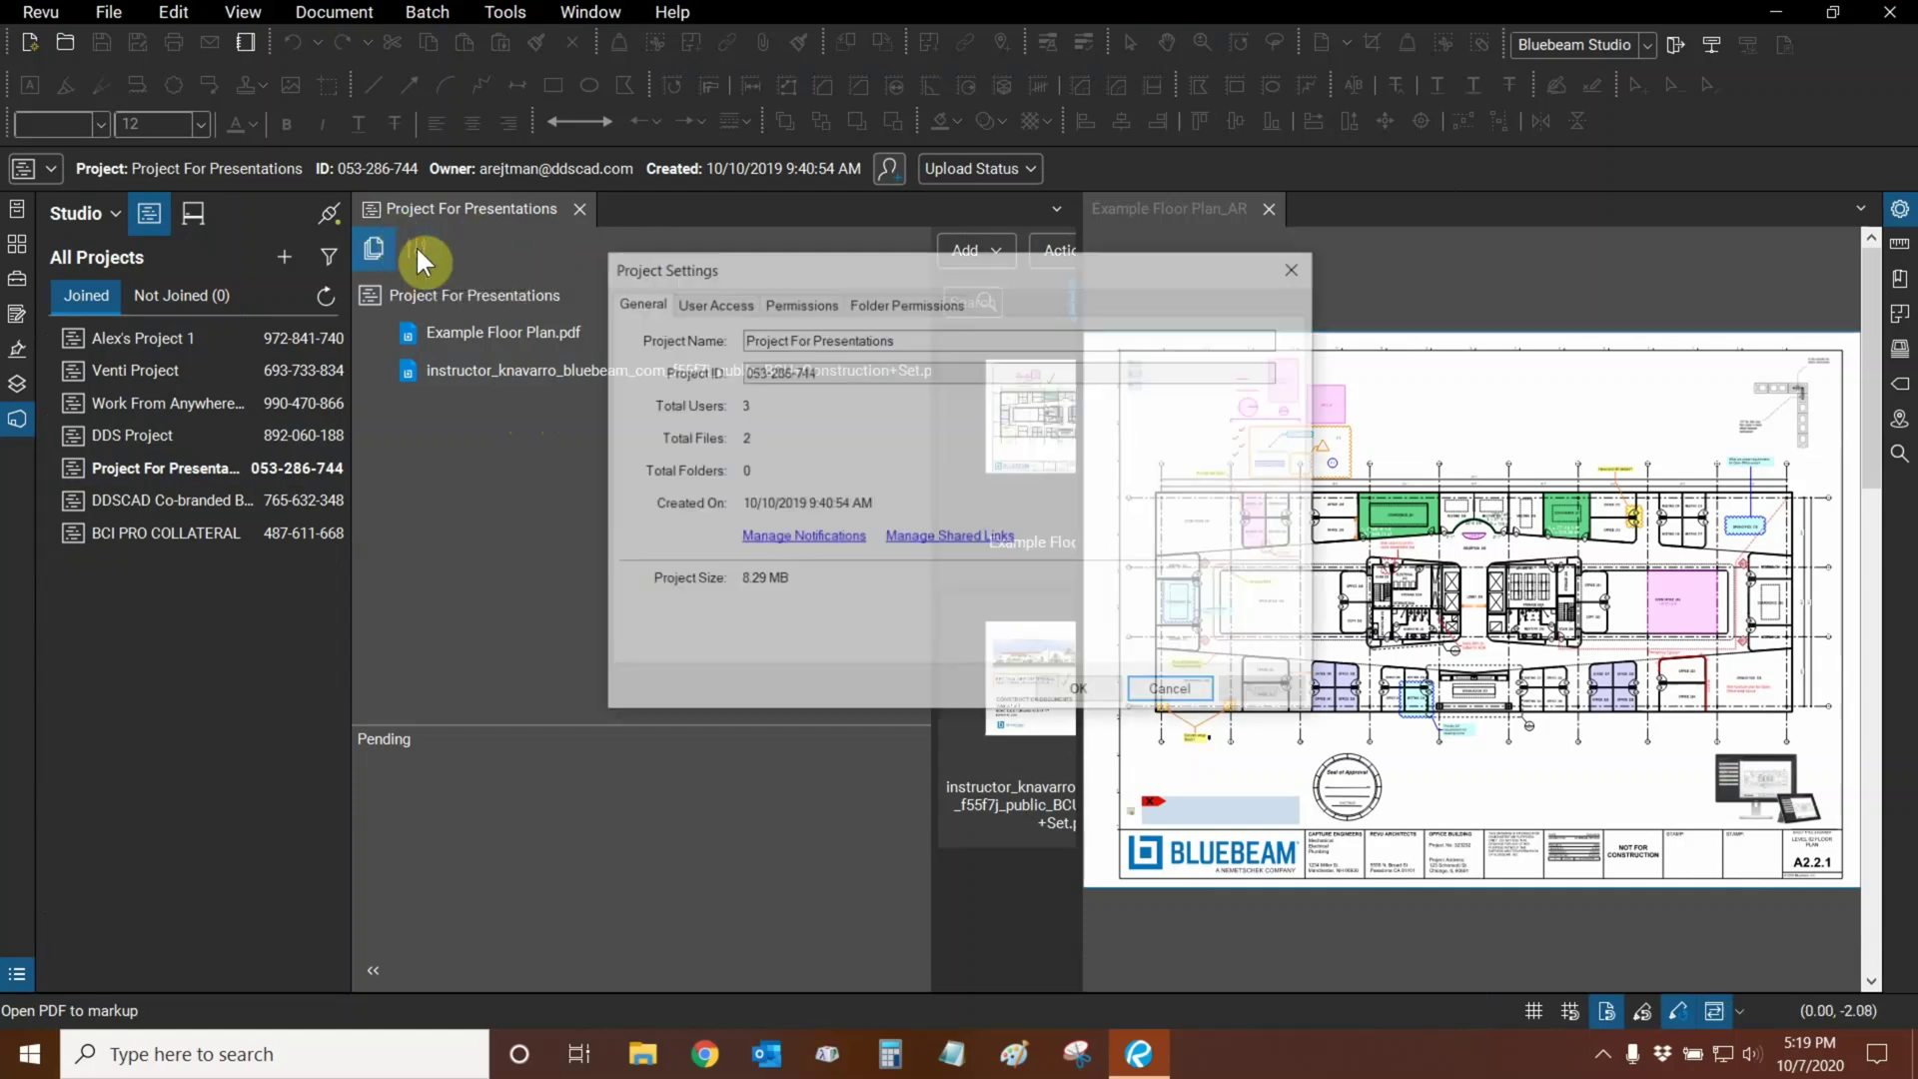
pyautogui.click(721, 304)
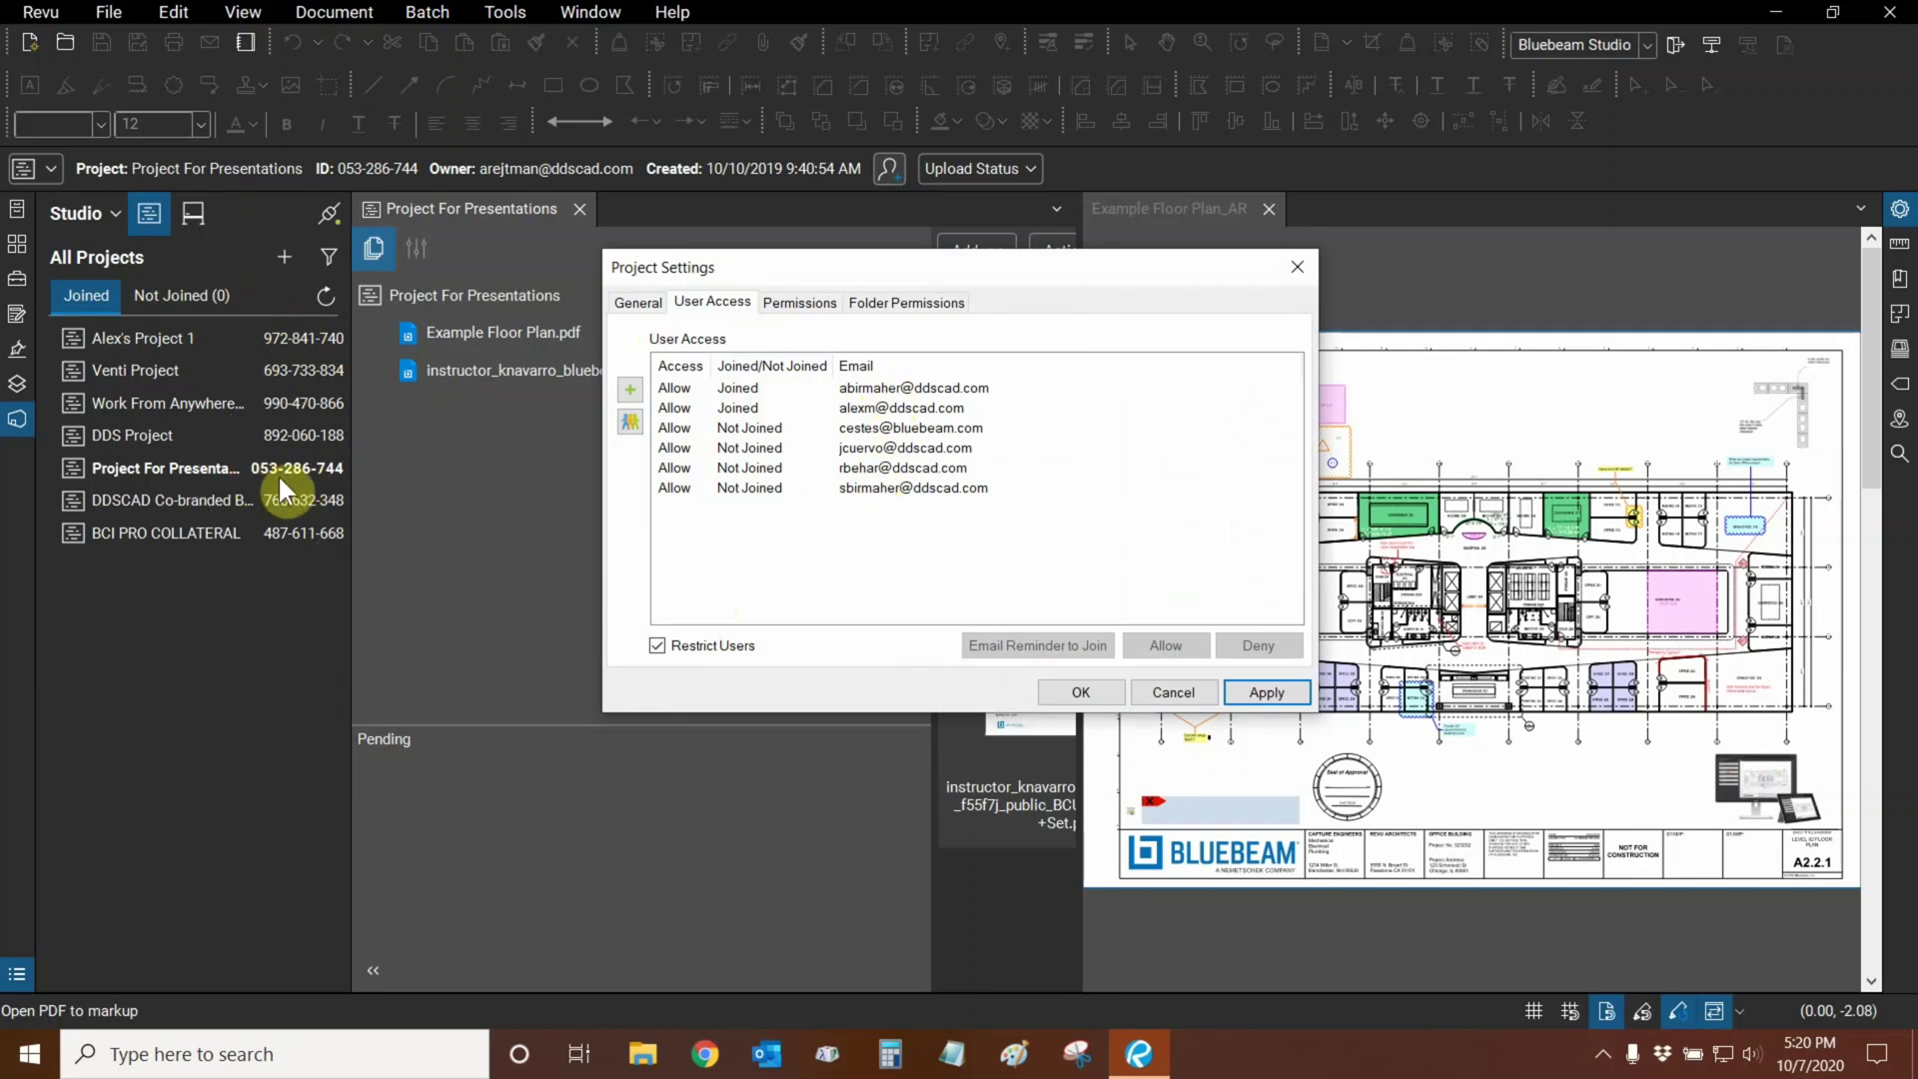
pyautogui.click(1191, 695)
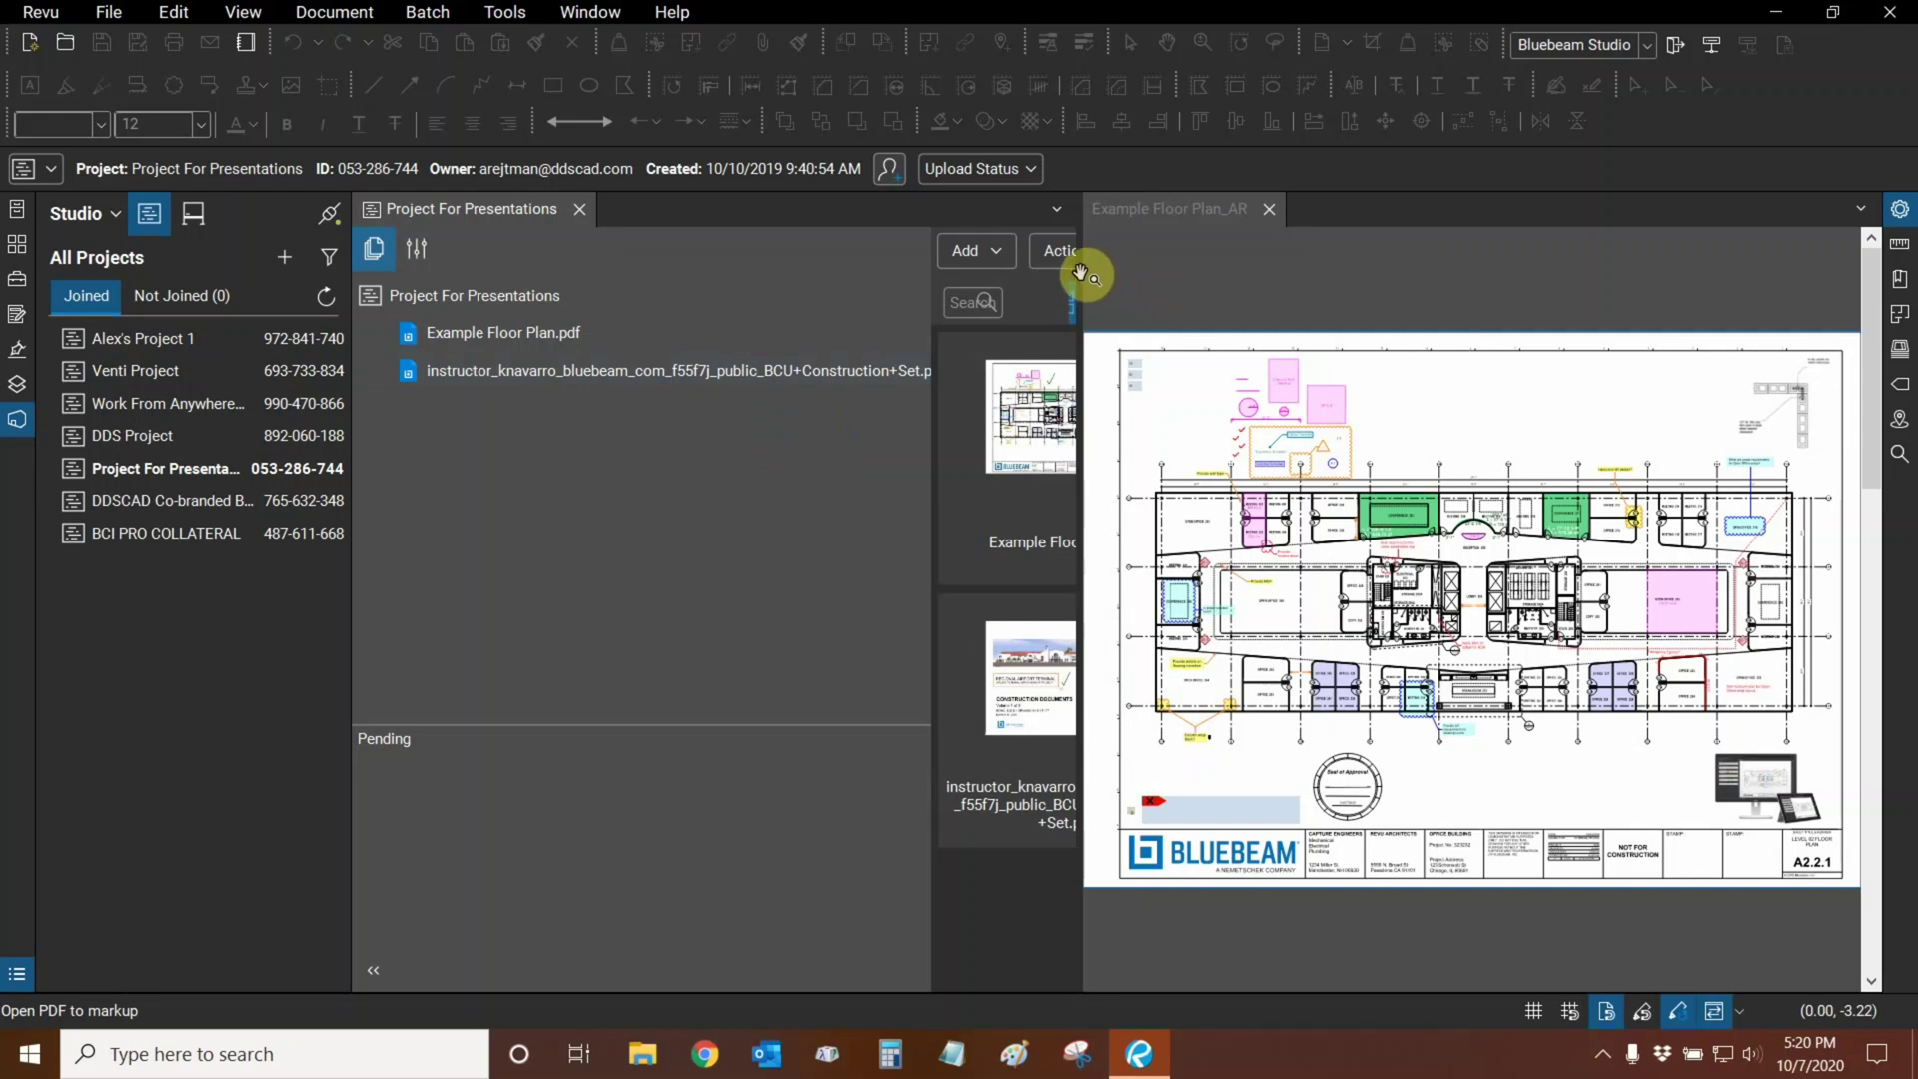
# Close Example Floor Plan_AR and open Invite Users for Project For Presentations.
pyautogui.click(1268, 210)
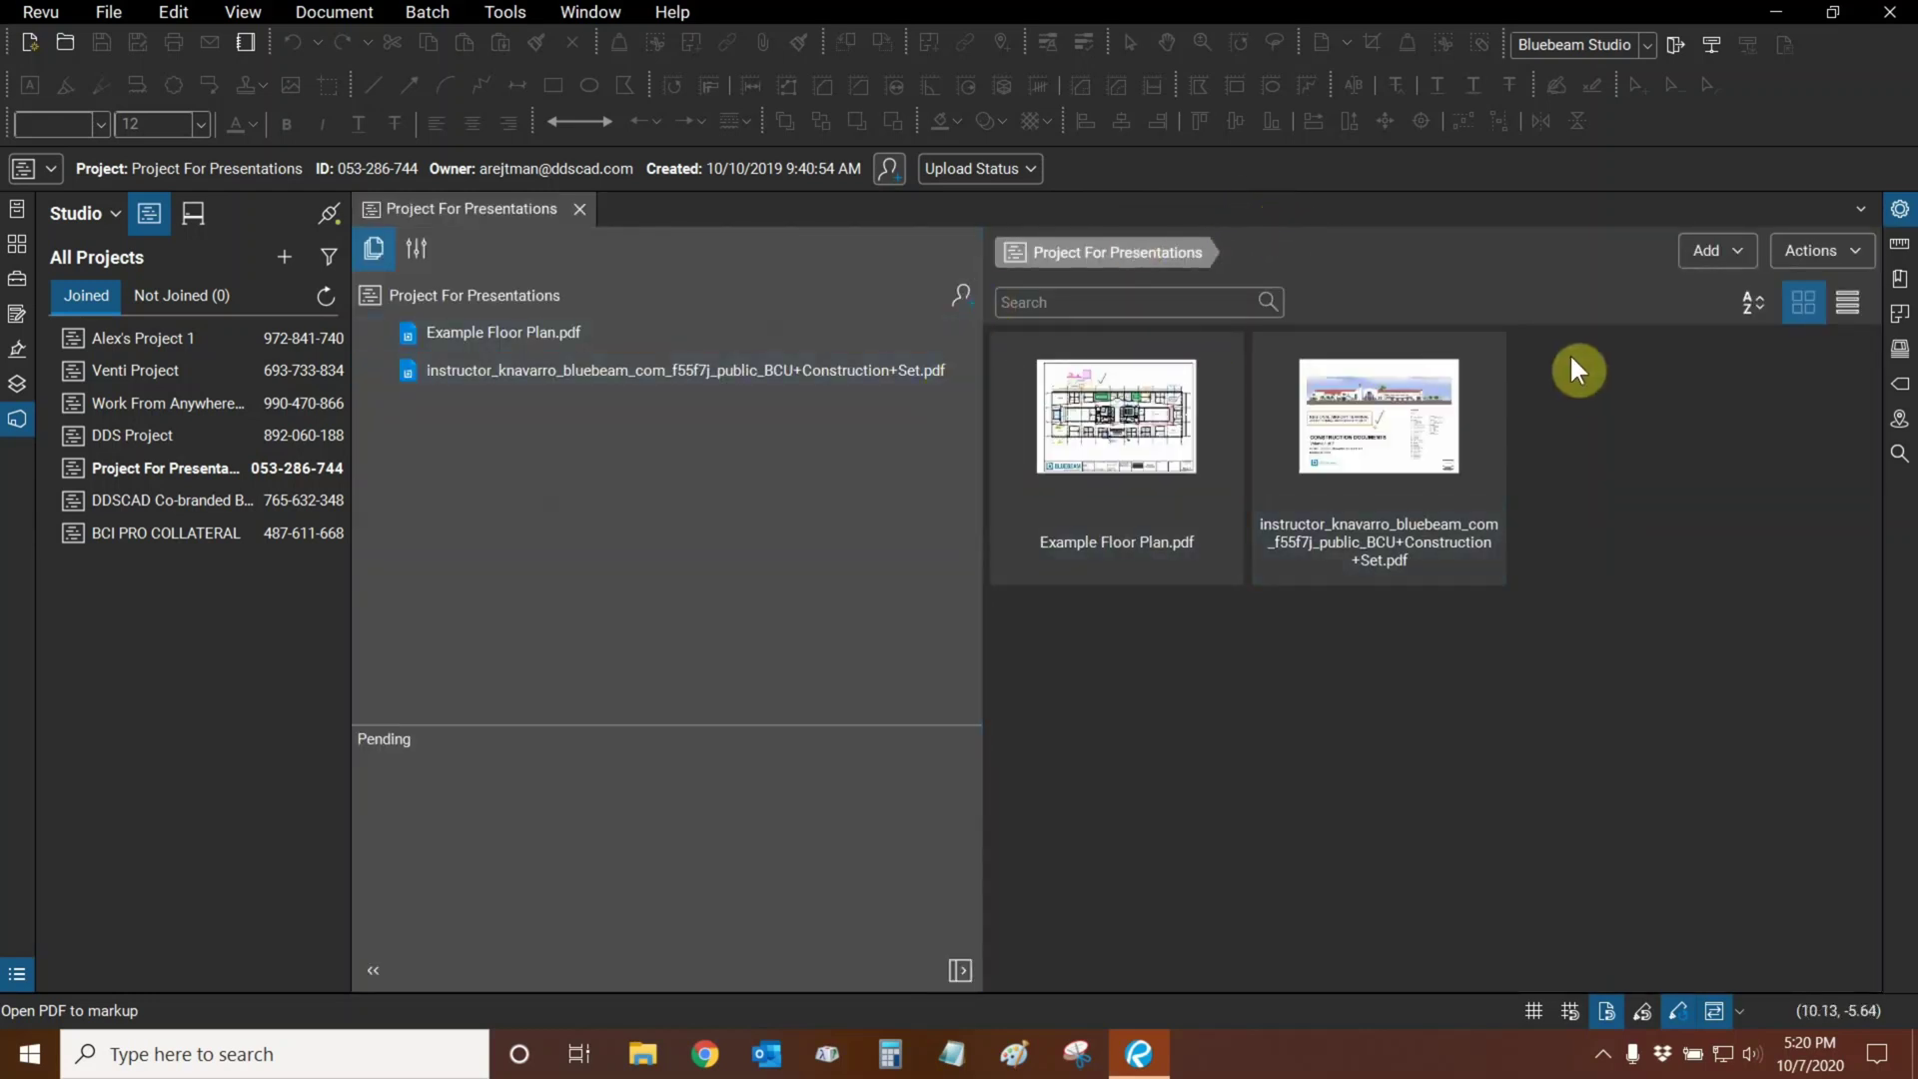
pyautogui.click(961, 298)
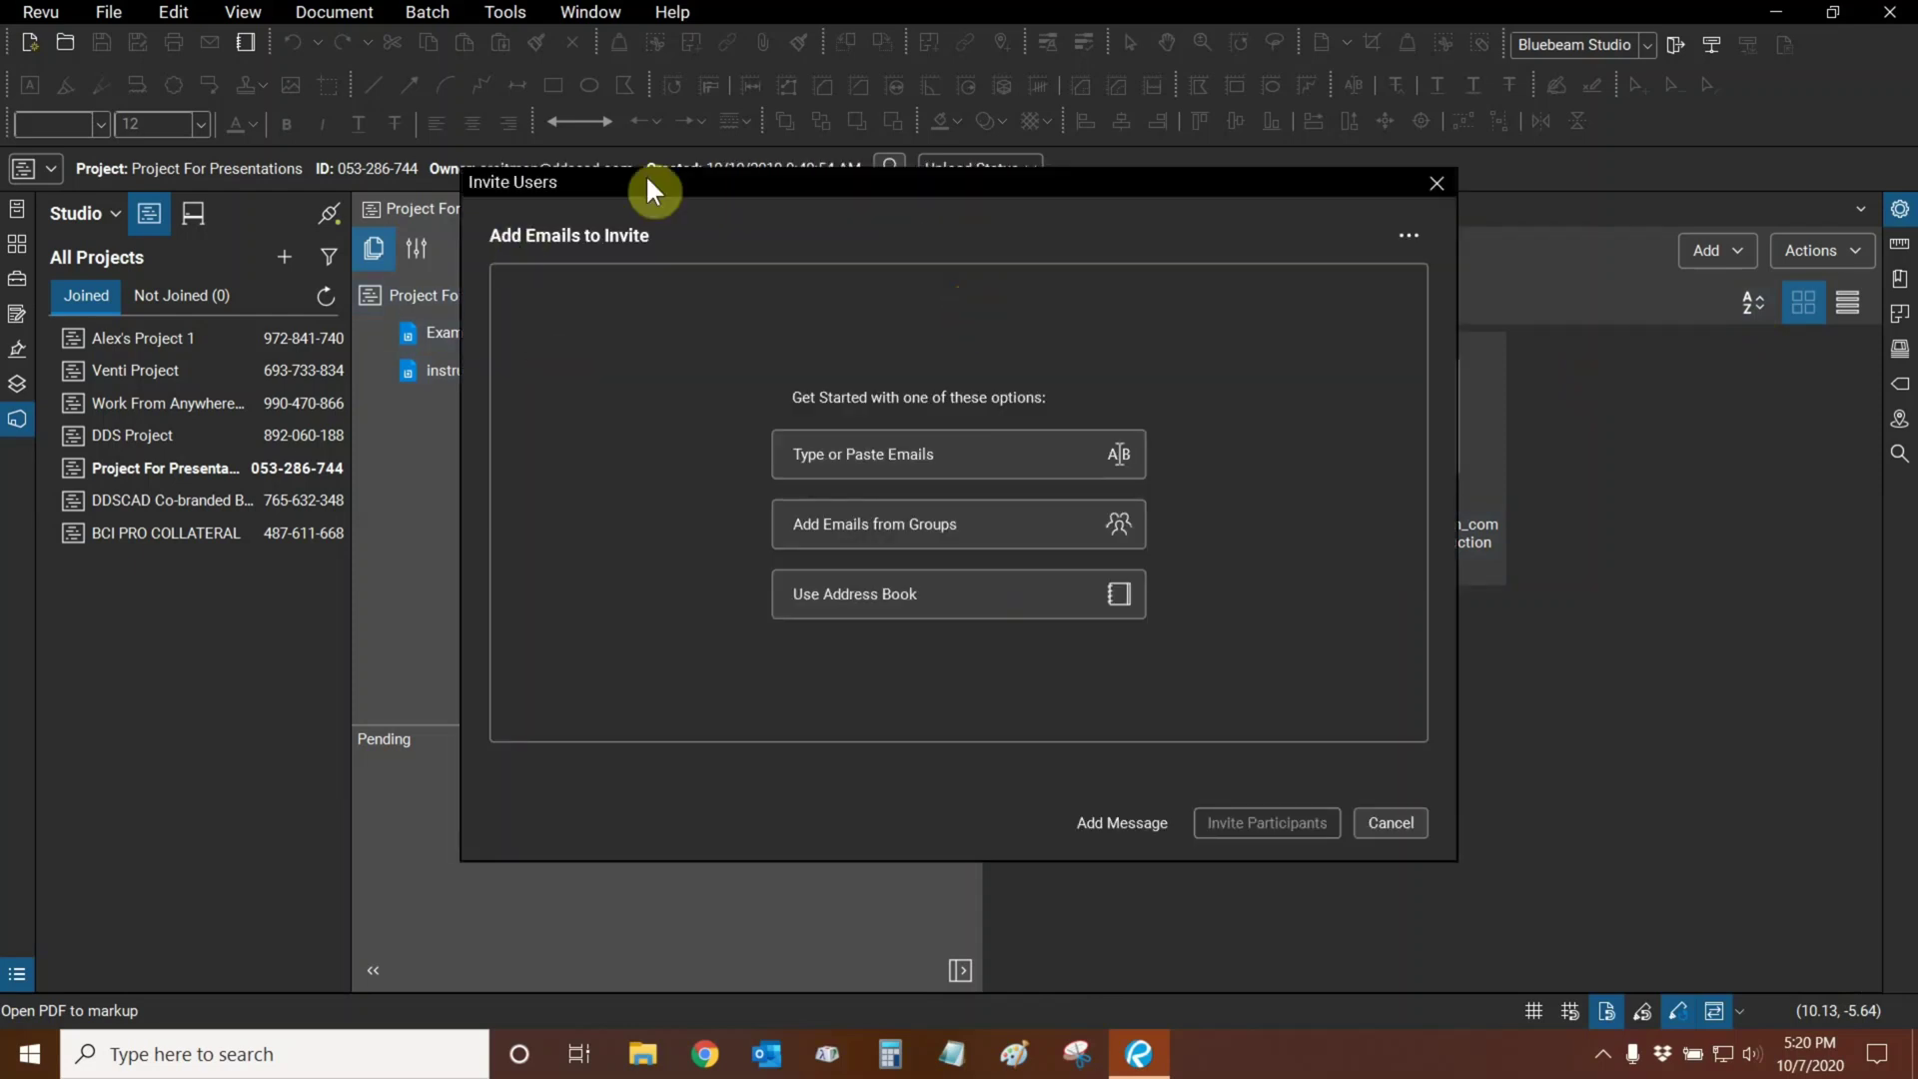